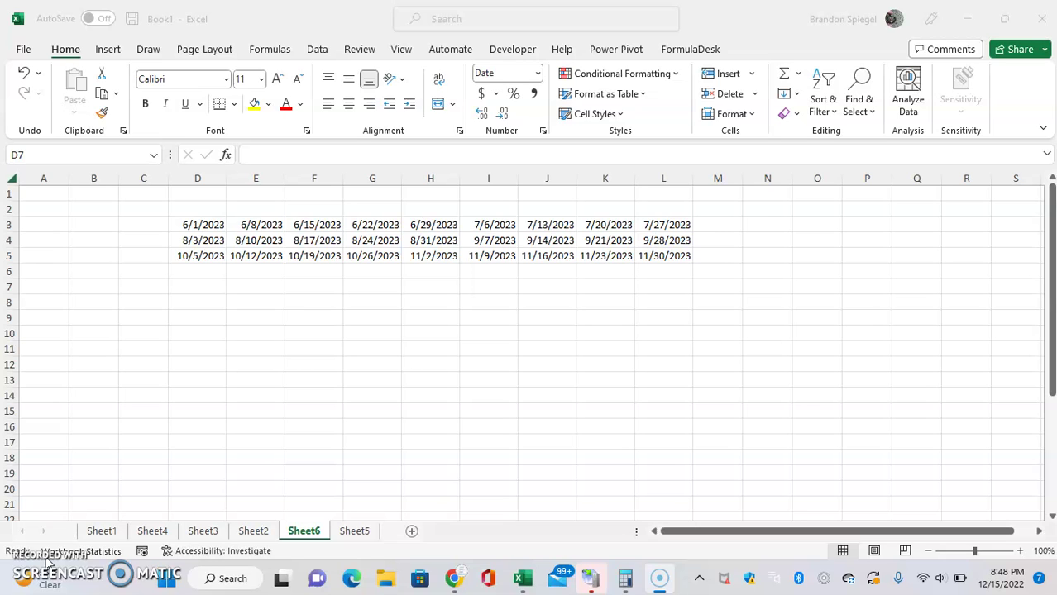
Select the weekly 2023 date grid on Sheet6, dragging from D3 to L6
left_click(187, 341)
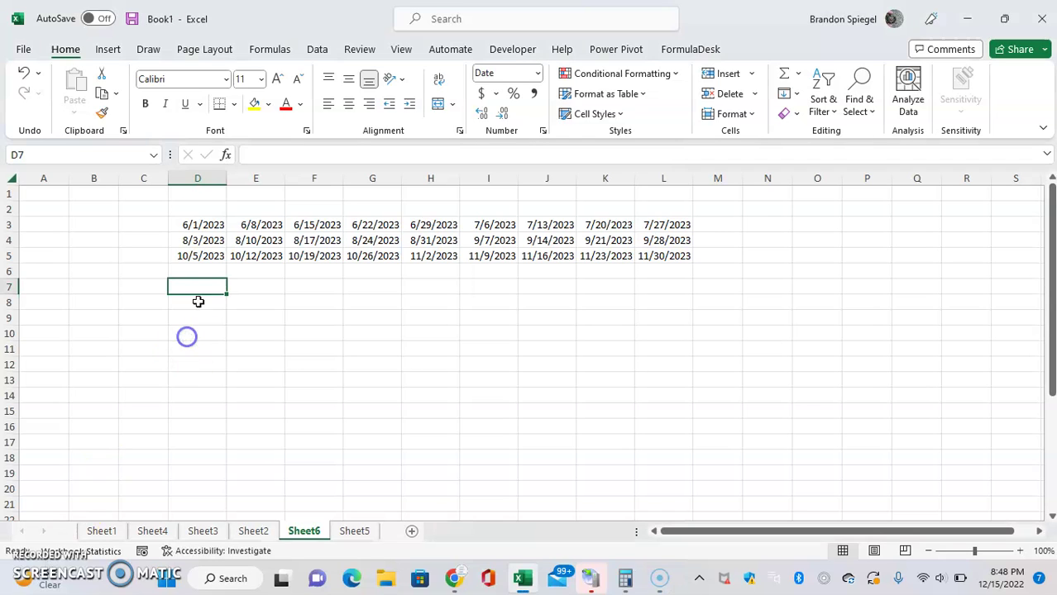
left_click(202, 226)
left_click_drag(203, 226, 645, 267)
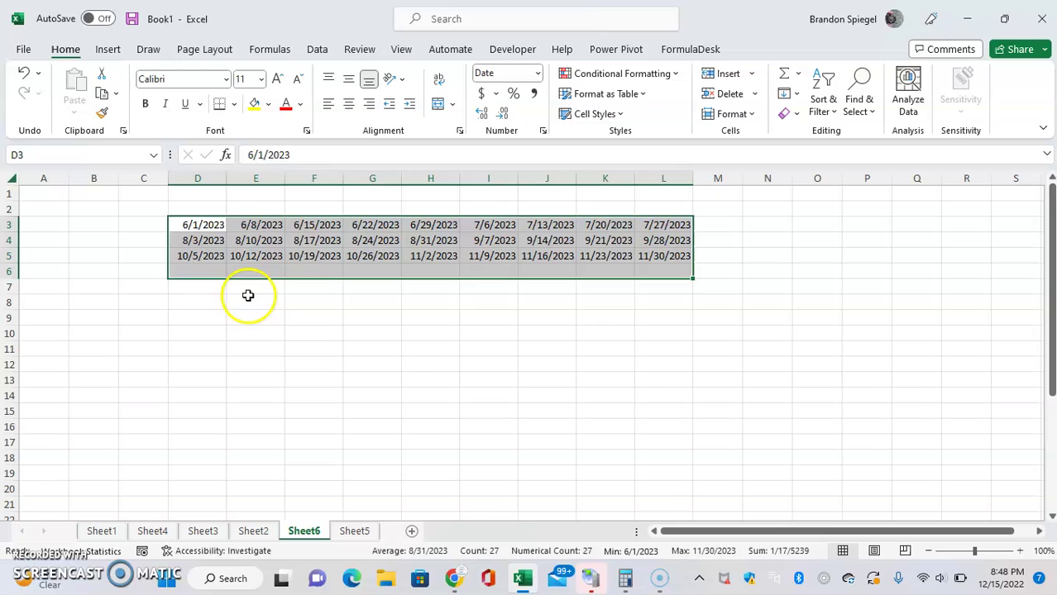
Enter =TOCOL(D3:L5) in D8 to spill the weekly dates into one column
left_click(173, 301)
type("=")
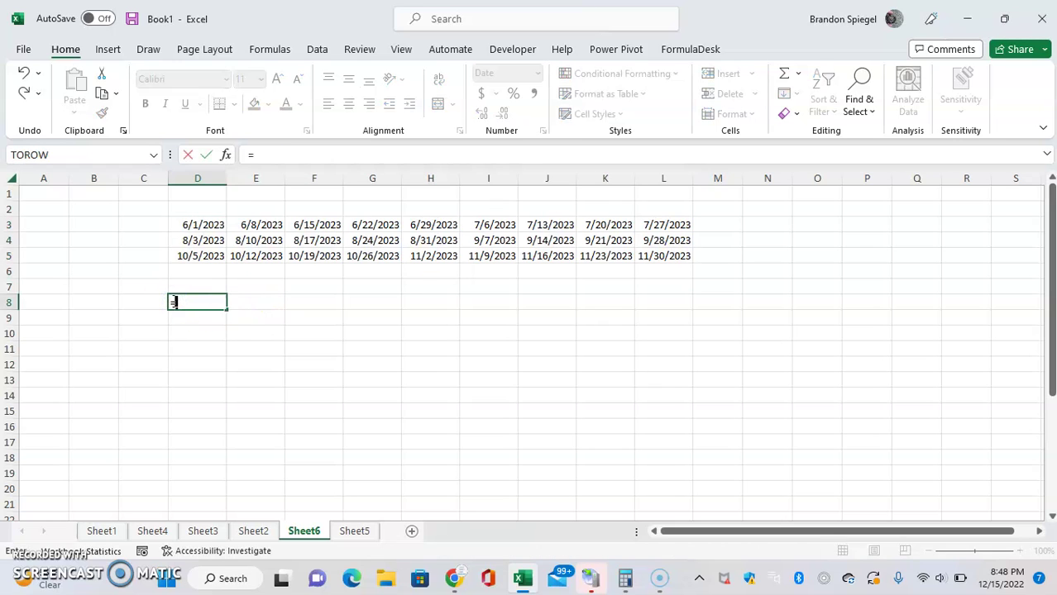
type("tocol")
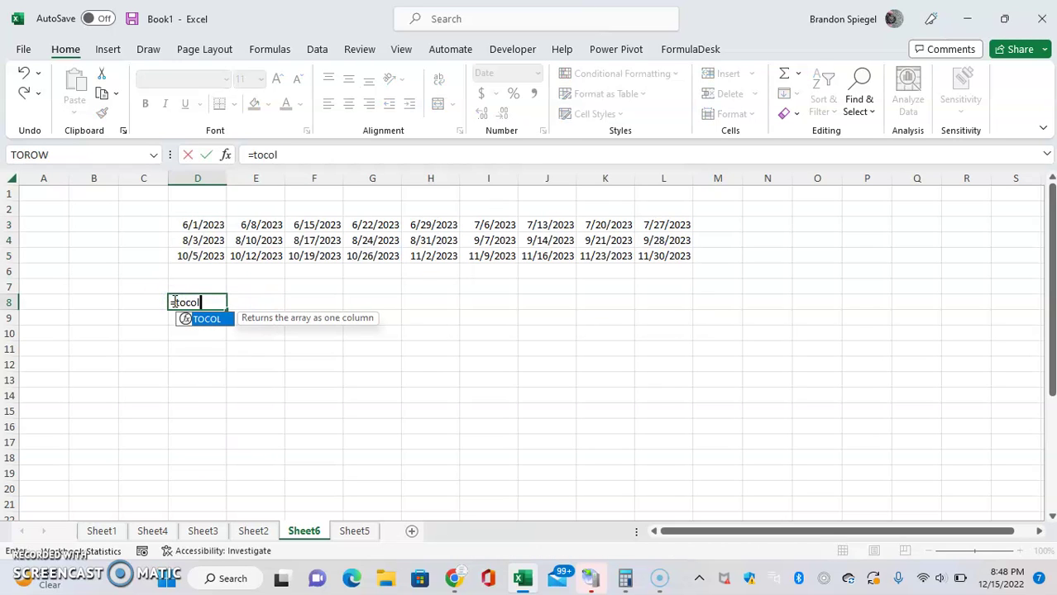
type("(")
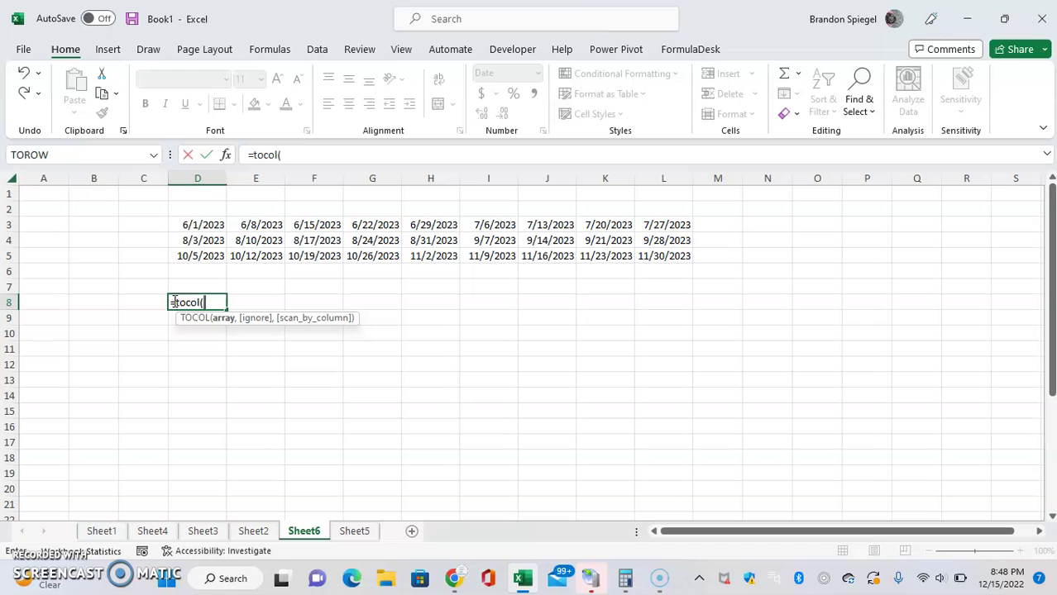
key("Up")
key("Up")
key("Up")
key("Up")
key("Up")
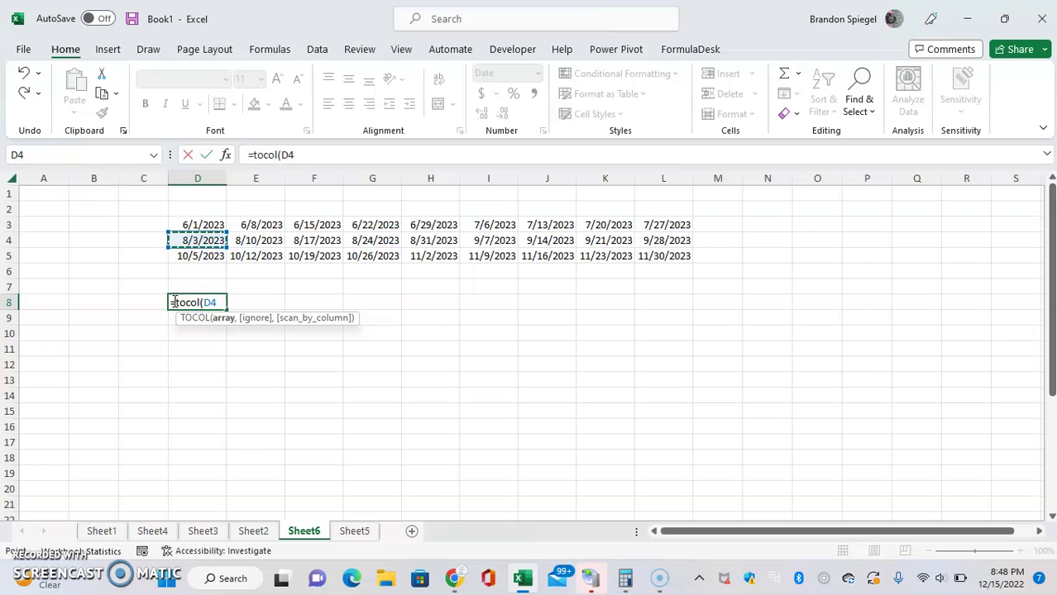
key("ctrl+shift+Right")
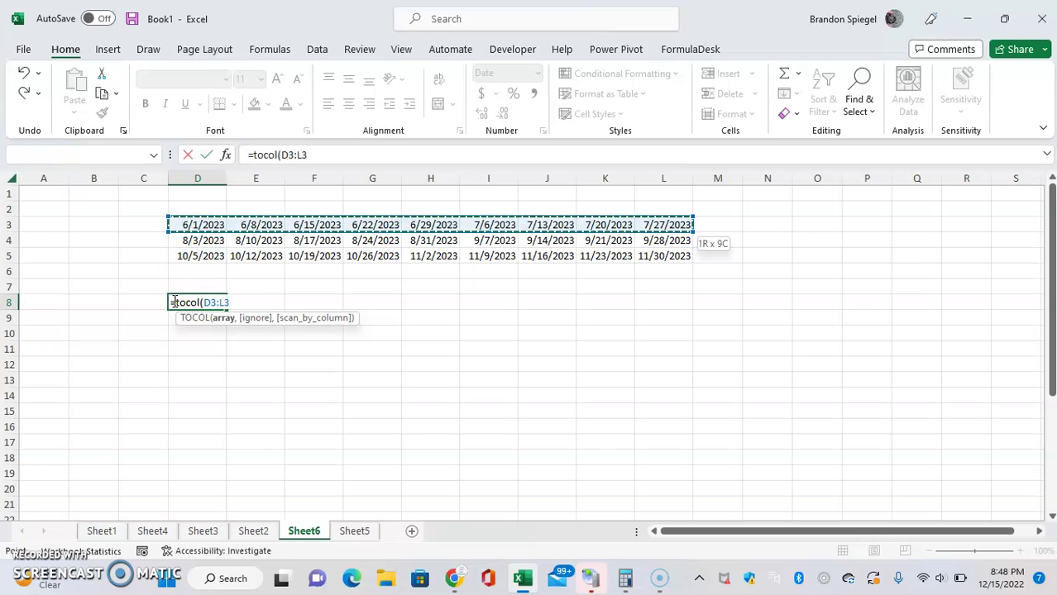
key("ctrl+shift+Down")
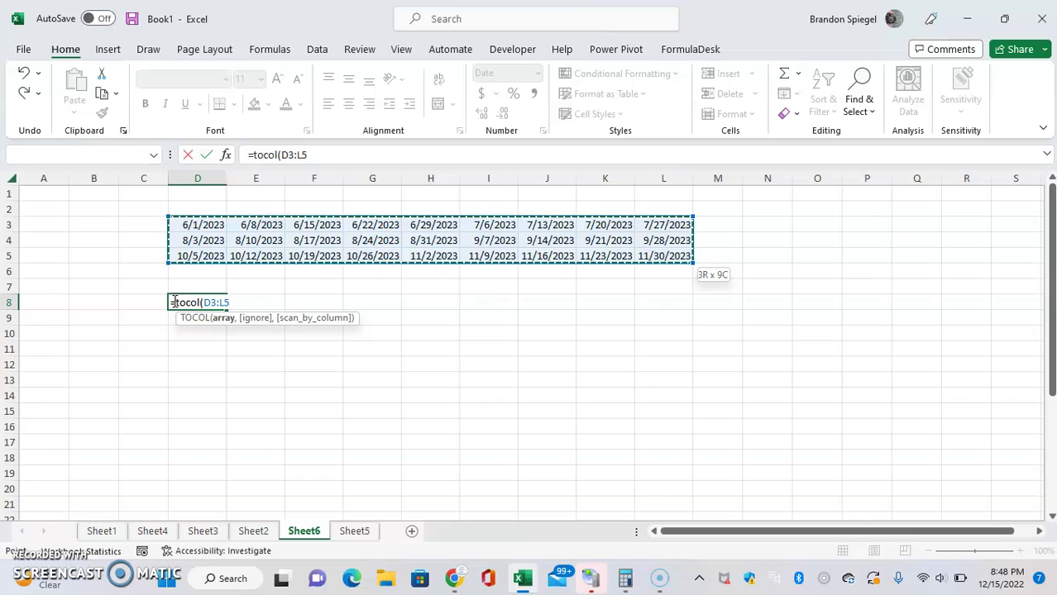
type(")")
key("Return")
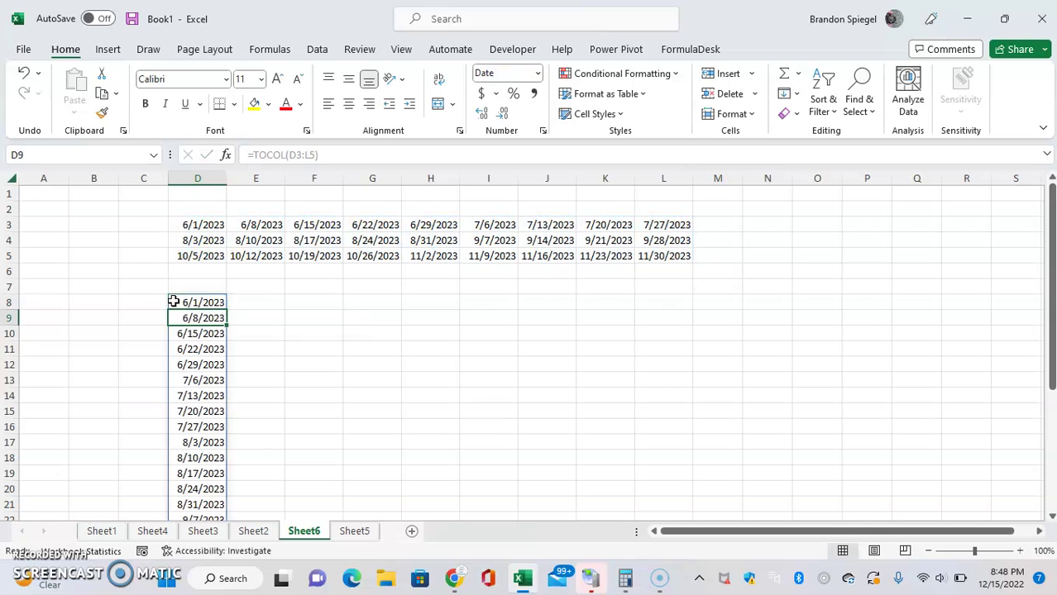
Check the spilled date list from D8 down to D34 and back up
left_click(174, 302)
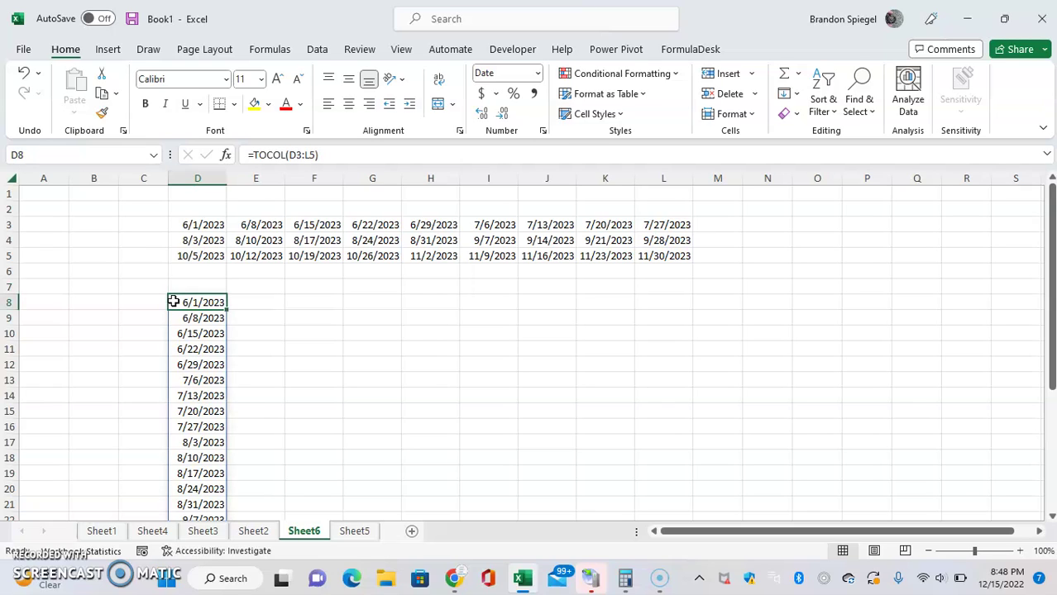
key("Down")
key("Down")
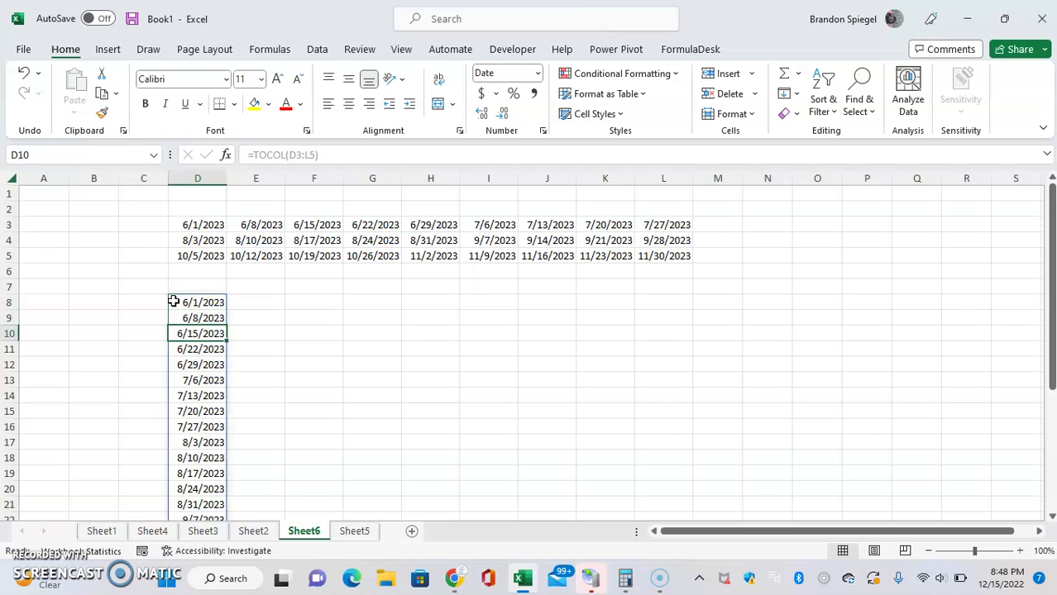
key("Up")
key("Up")
key("ctrl+Down")
key("ctrl+Up")
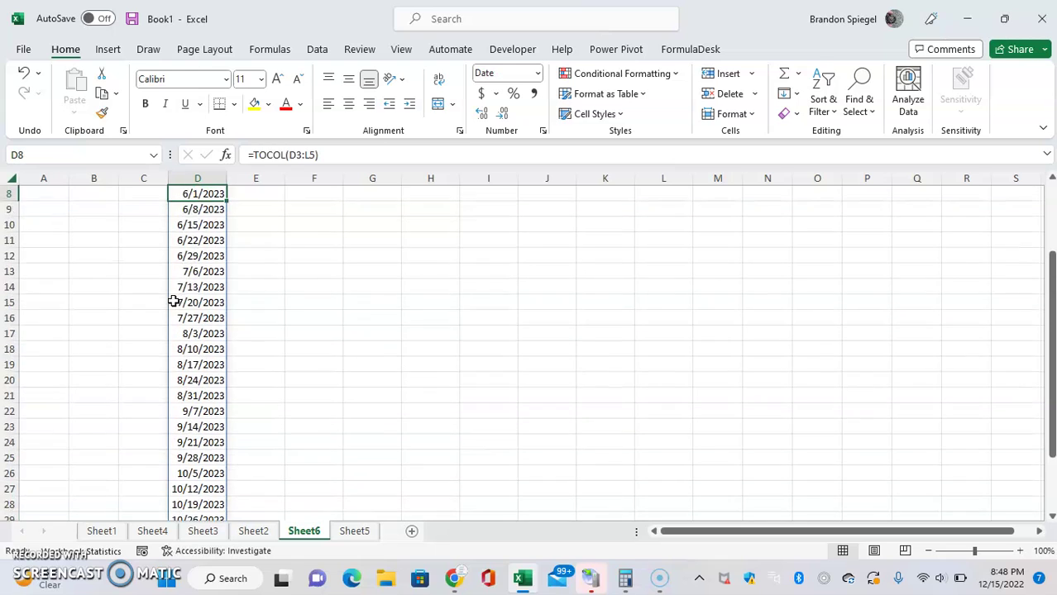
key("ctrl+Down")
key("ctrl+Up")
key("Up")
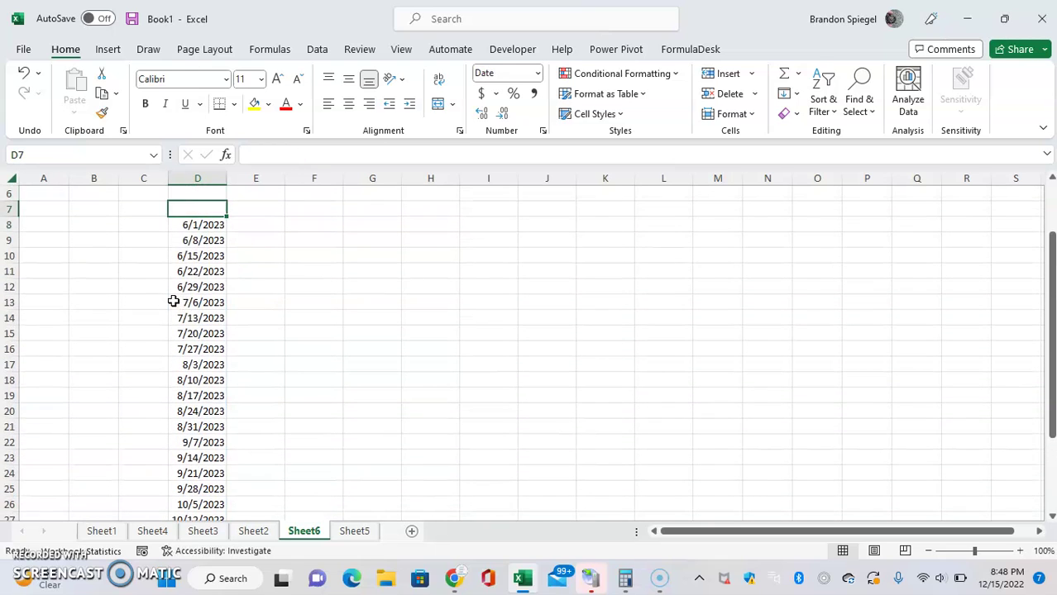
key("ctrl+Up")
key("ctrl+Up")
key("Down")
key("Down")
key("Down")
key("Down")
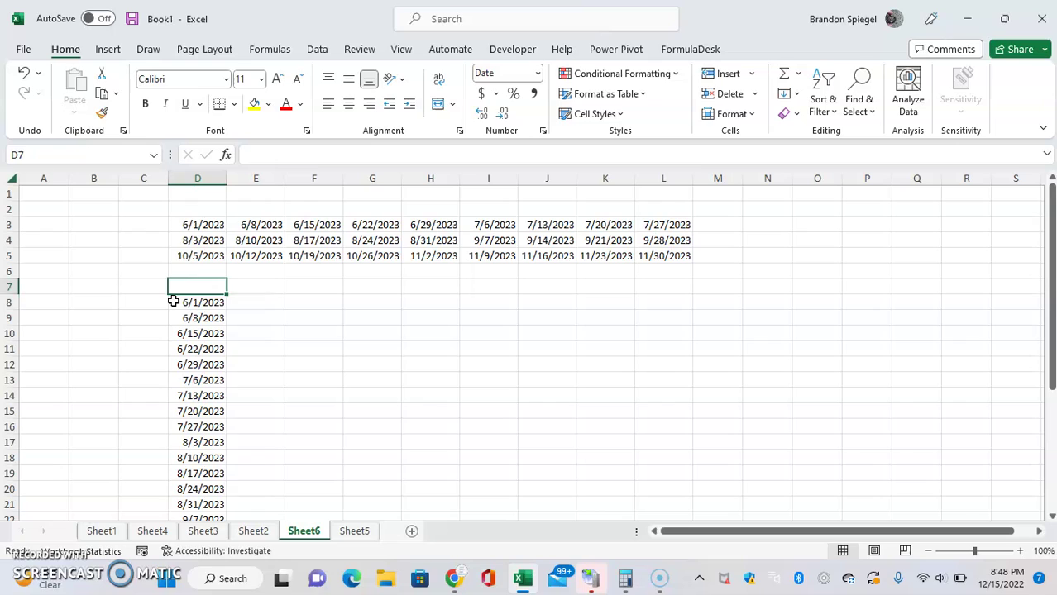
key("Down")
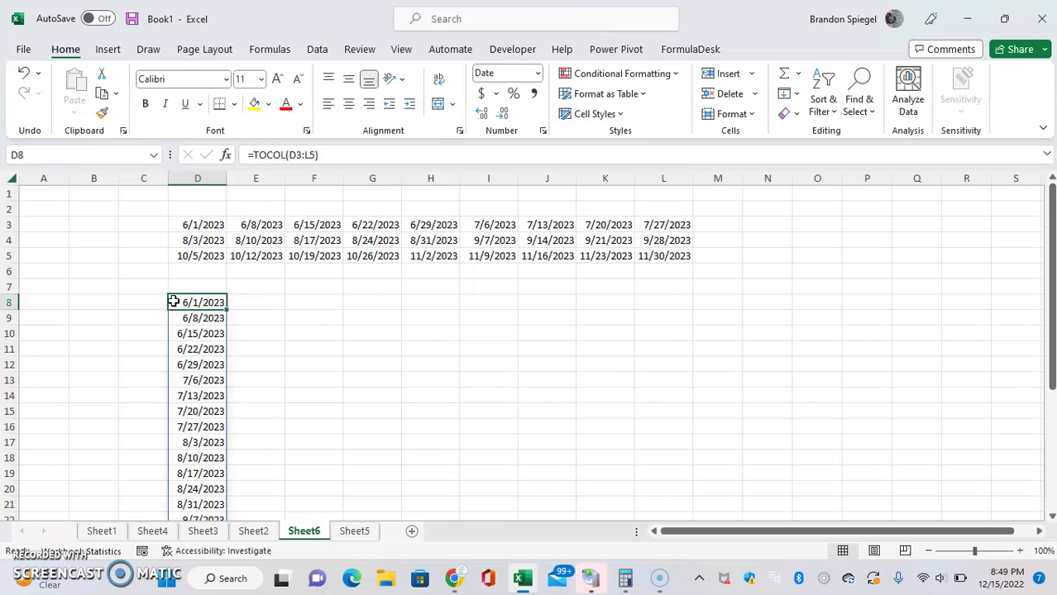
Delete the dates in D4:L4 and check the resulting 1/0/1900 entries in the spill
key("Up")
key("Up")
key("Up")
key("Up")
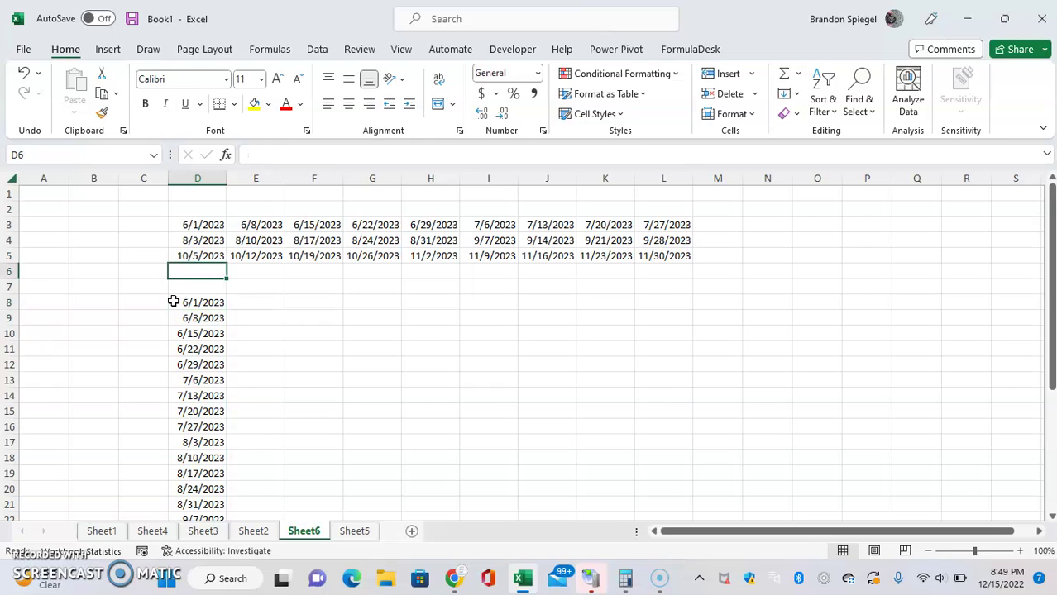
key("ctrl+shift+Right")
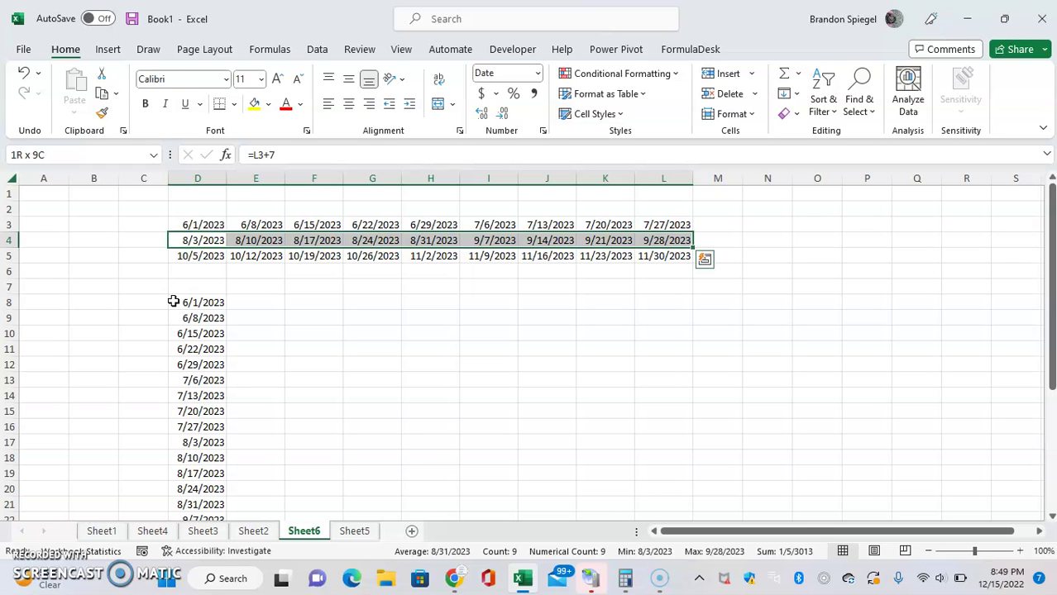
key("Delete")
key("Down")
key("Down")
key("Down")
key("Down")
key("ctrl+Down")
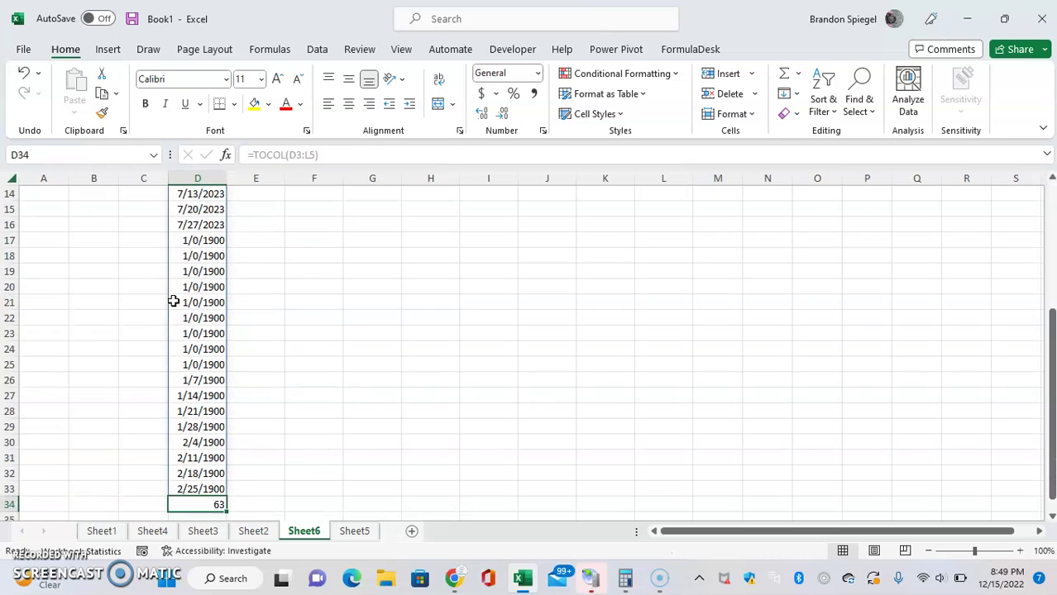
key("ctrl+Up")
key("Up")
key("Up")
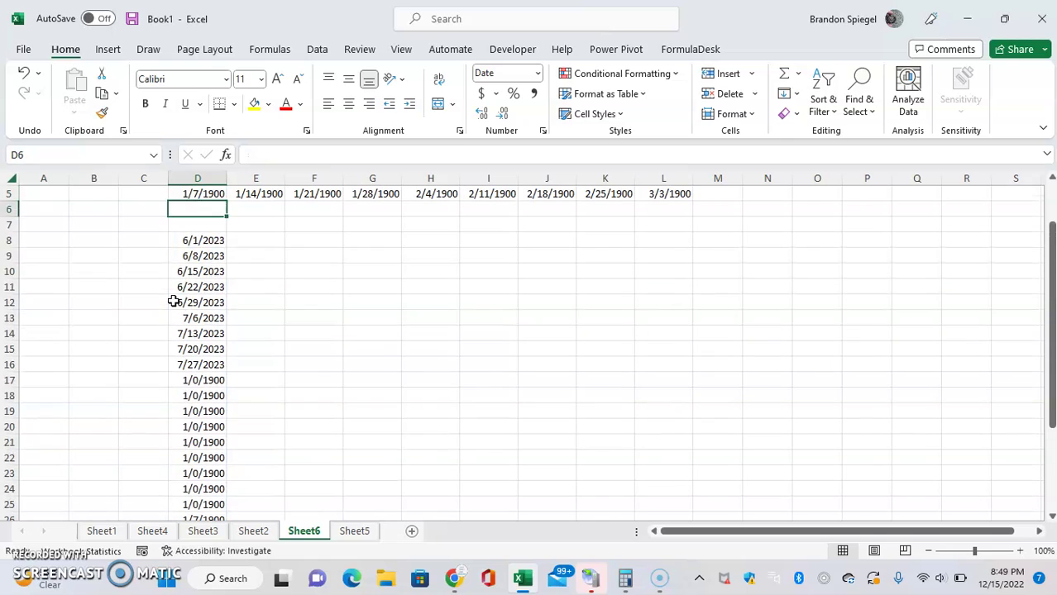
key("Up")
key("Up")
key("Up")
key("Up")
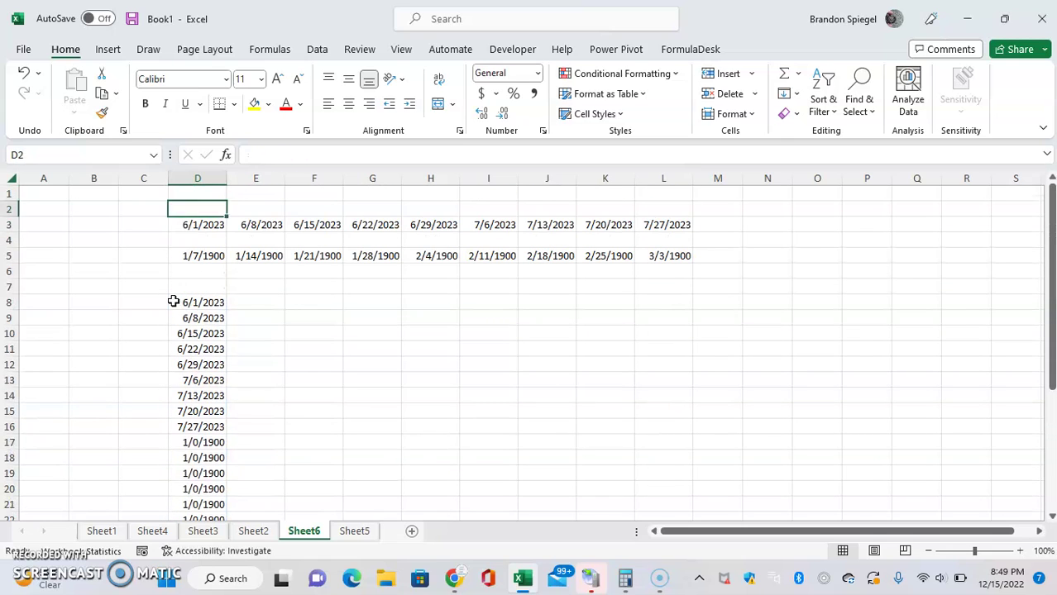
key("Down")
key("Down")
key("Down")
key("Down")
key("Down")
key("Down")
Change D8 to =TOCOL(D3:L5,1) so the ignore-blanks option skips empty cells
key("F2")
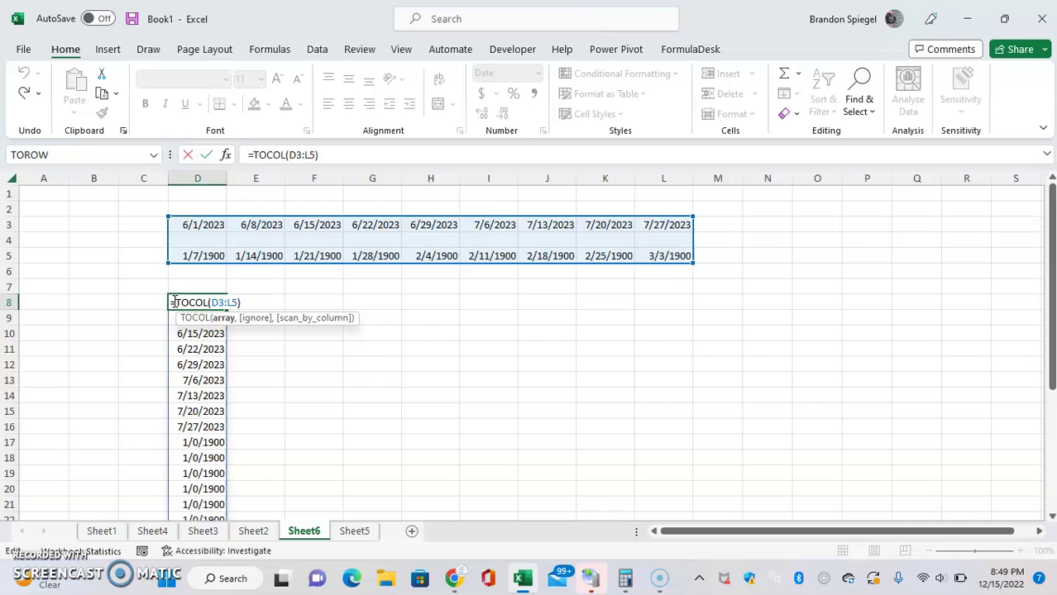
key("Left")
type(",")
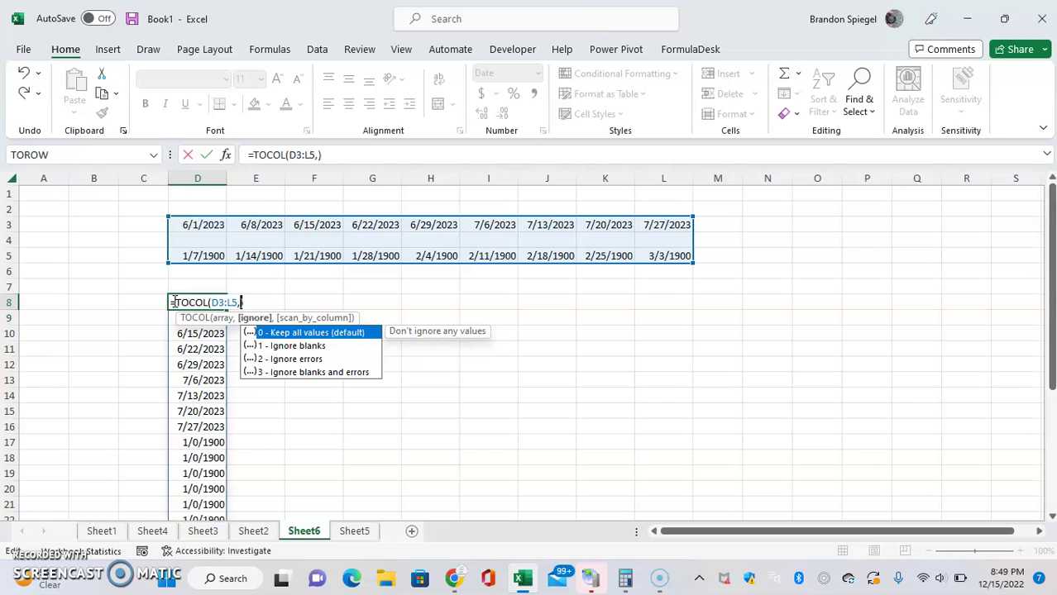
key("Down")
key("Down")
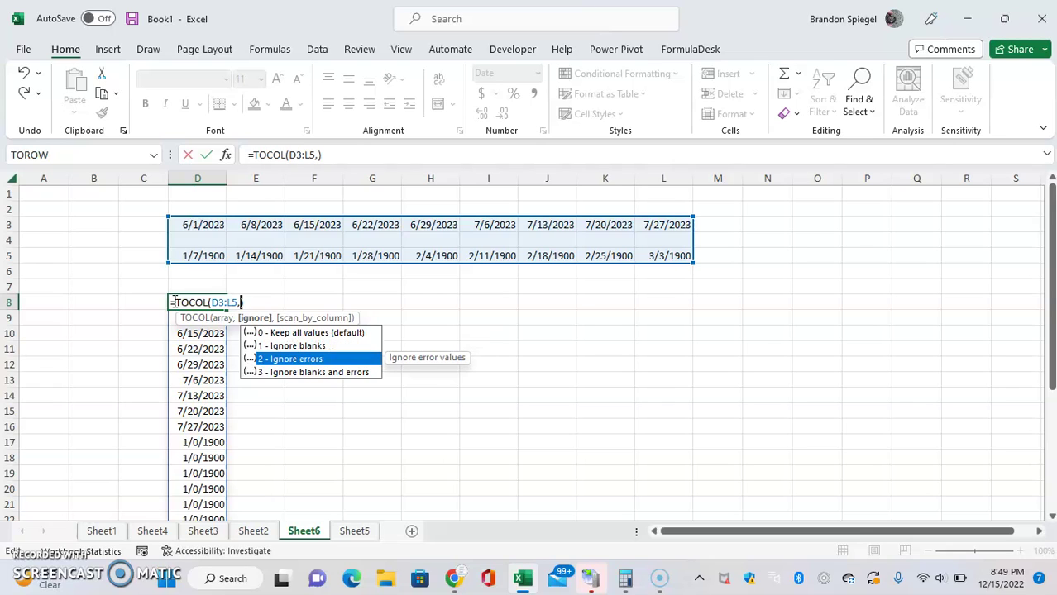
key("Down")
key("Up")
key("Up")
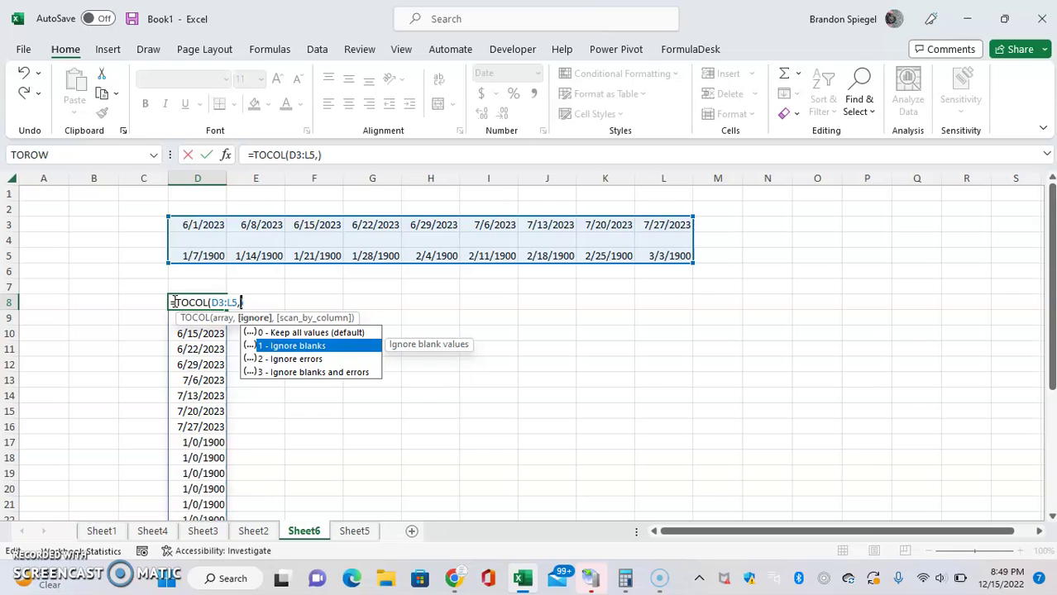
type("1")
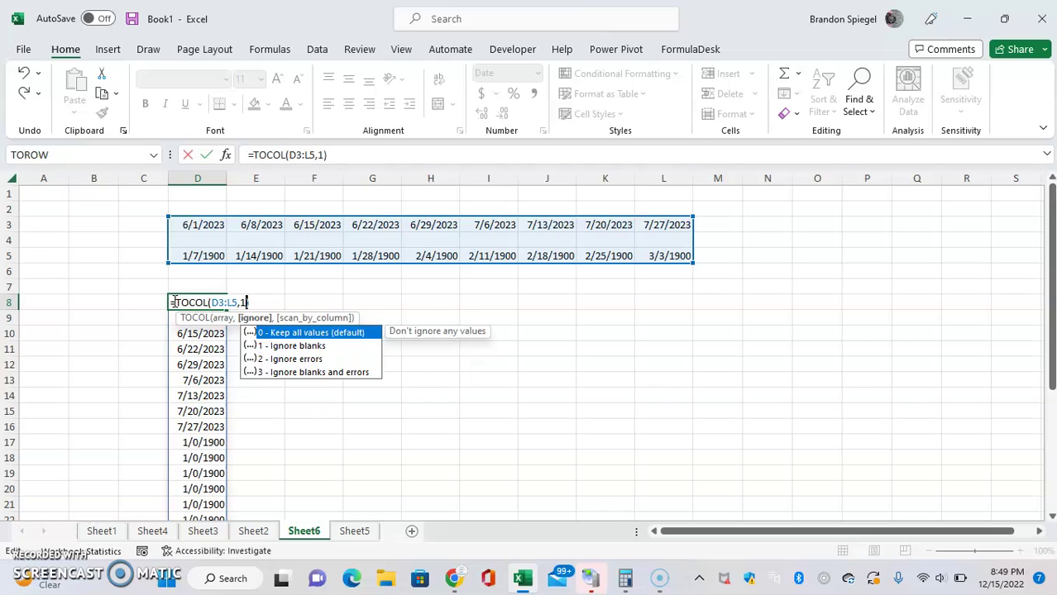
type("))")
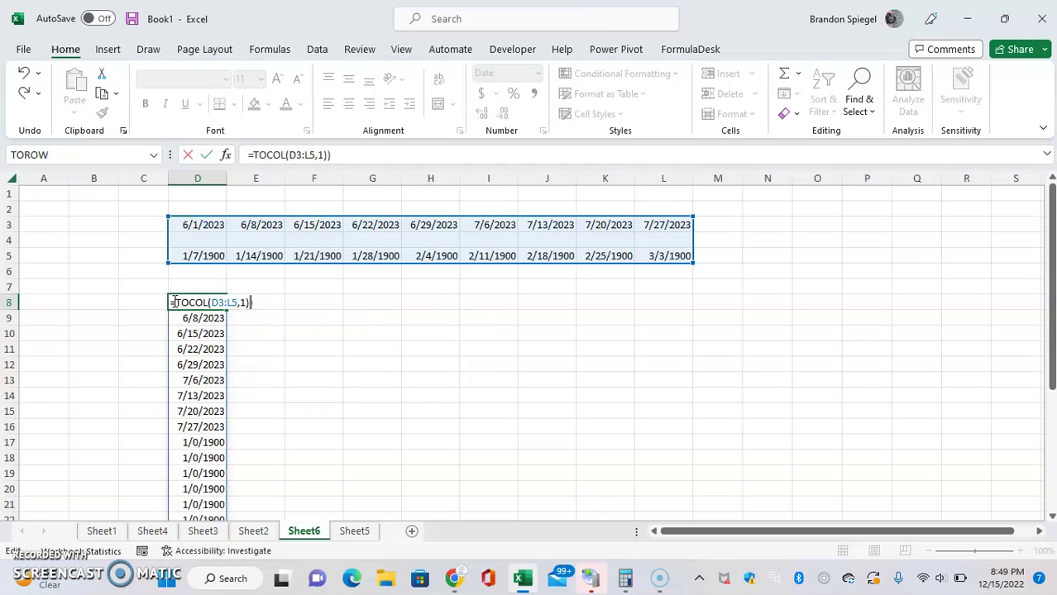
key("BackSpace")
key("Return")
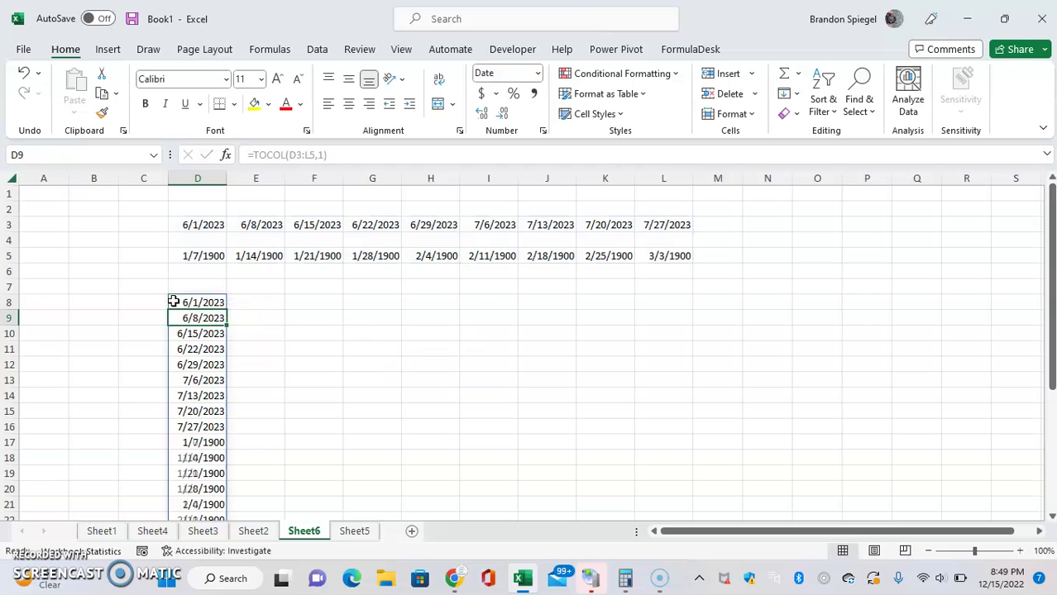
Inspect the TOCOL formula in D8 and its spilled dates
left_click(174, 302)
scroll(173, 302, "down", 2)
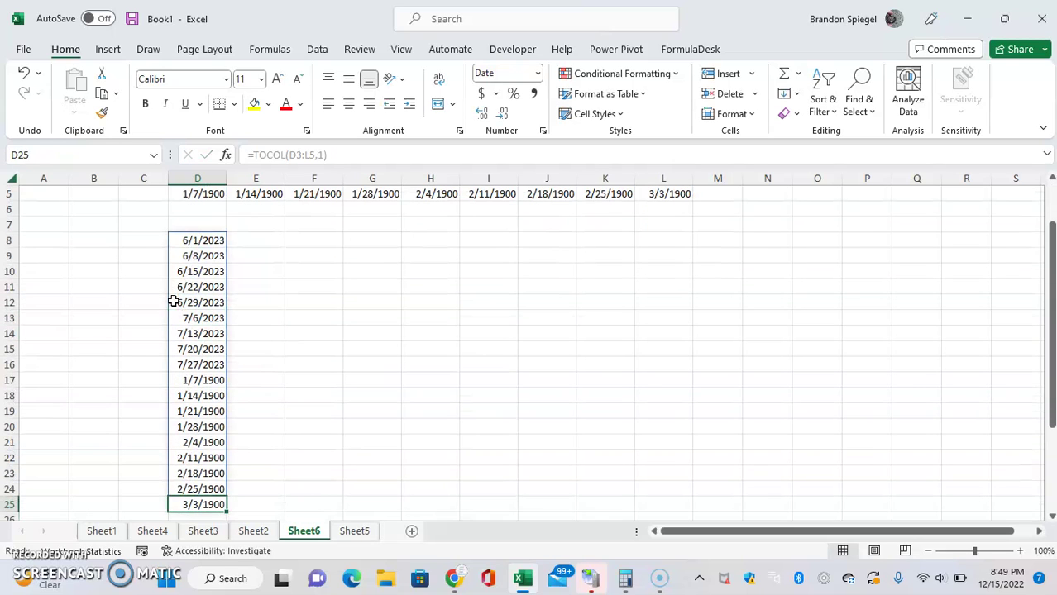
key("F2")
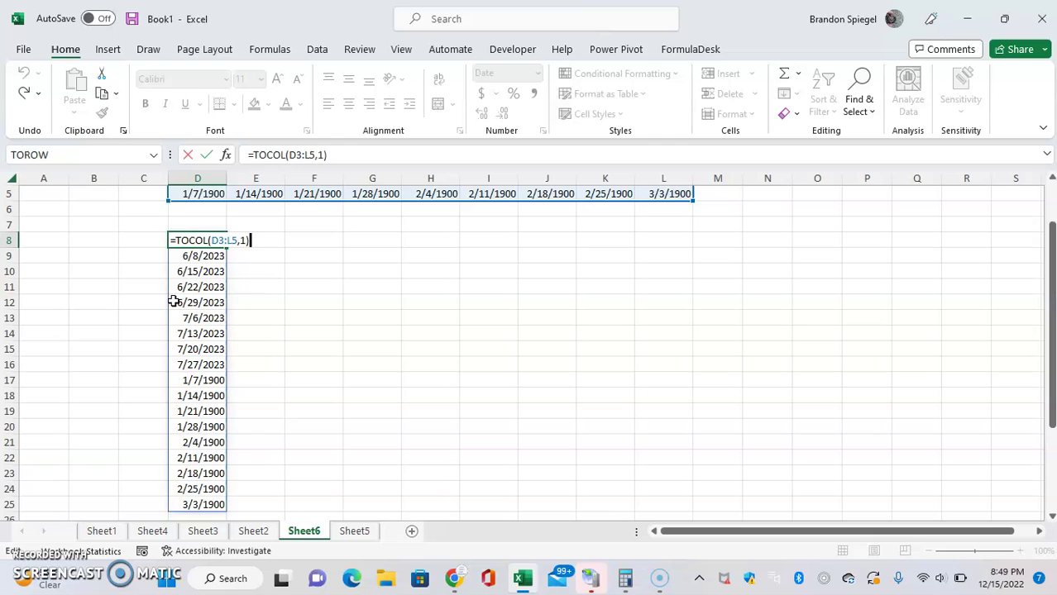
key("Escape")
key("Up")
key("Up")
key("Up")
key("Up")
key("Up")
key("Up")
key("Up")
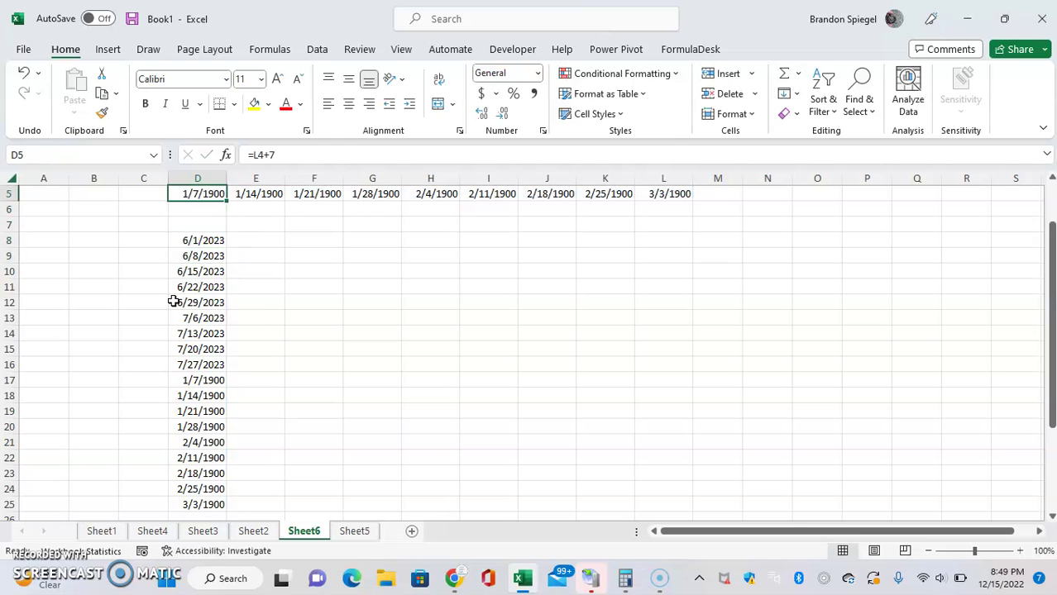
key("Down")
key("Down")
key("Down")
key("Down")
key("Down")
key("Down")
key("Down")
key("Down")
key("Down")
key("Down")
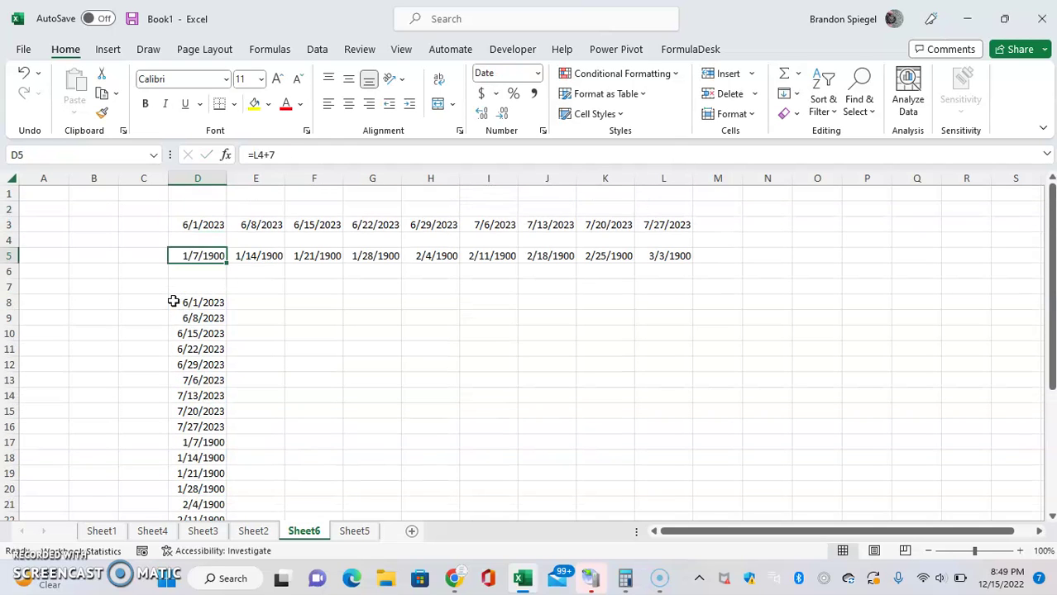
key("Down")
key("Down")
key("Down")
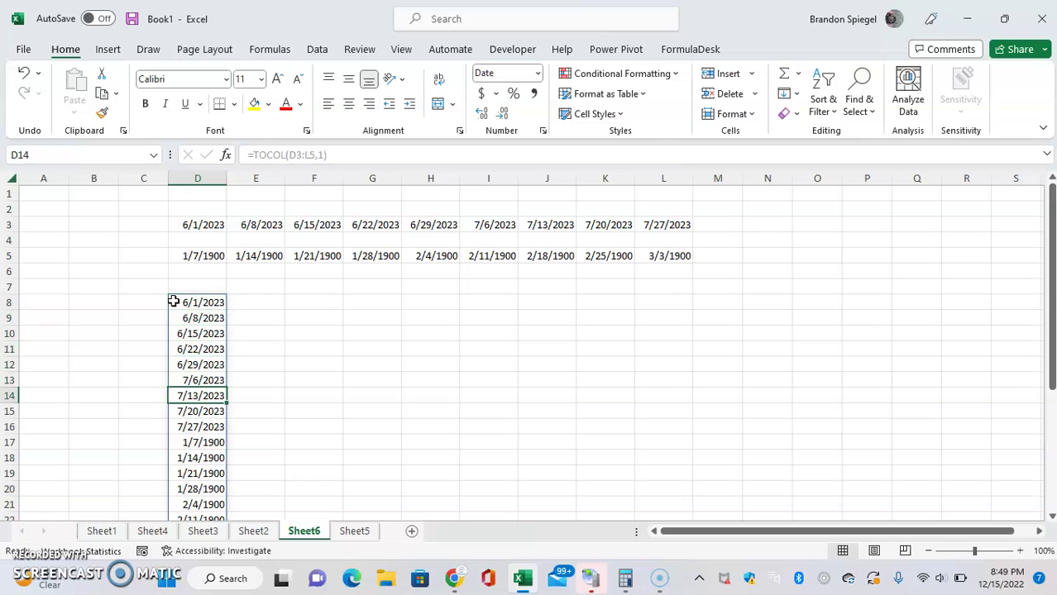
key("Up")
key("Up")
key("Up")
key("Up")
key("Up")
key("Up")
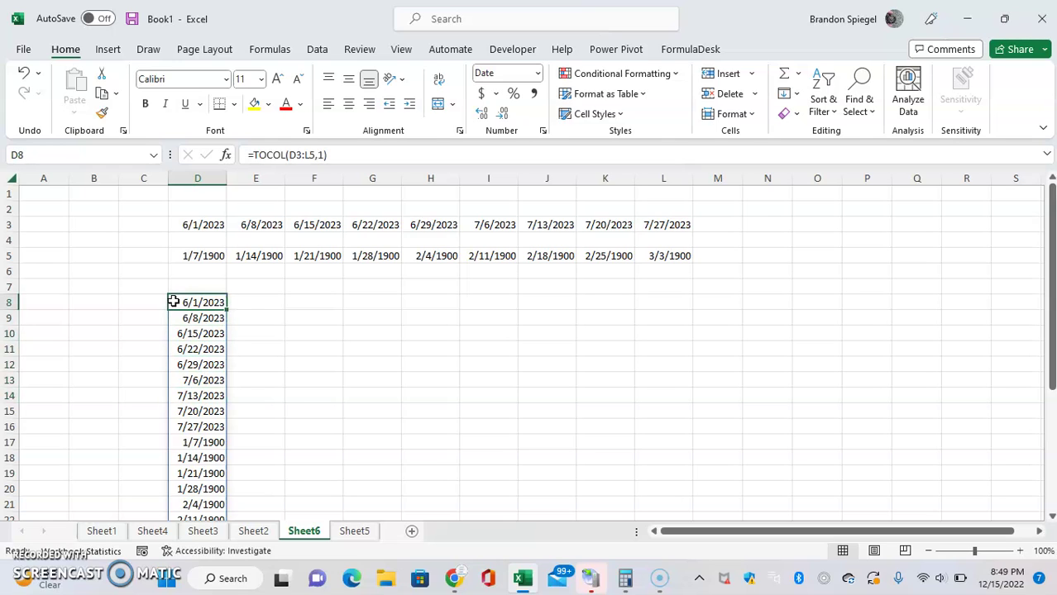
key("F2")
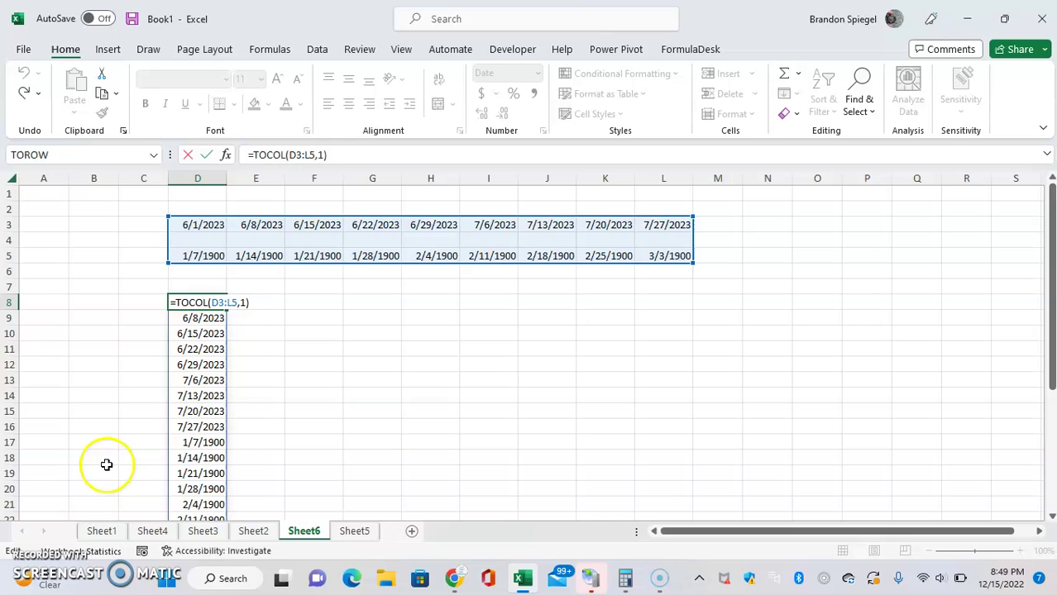
key("Escape")
key("alt+m")
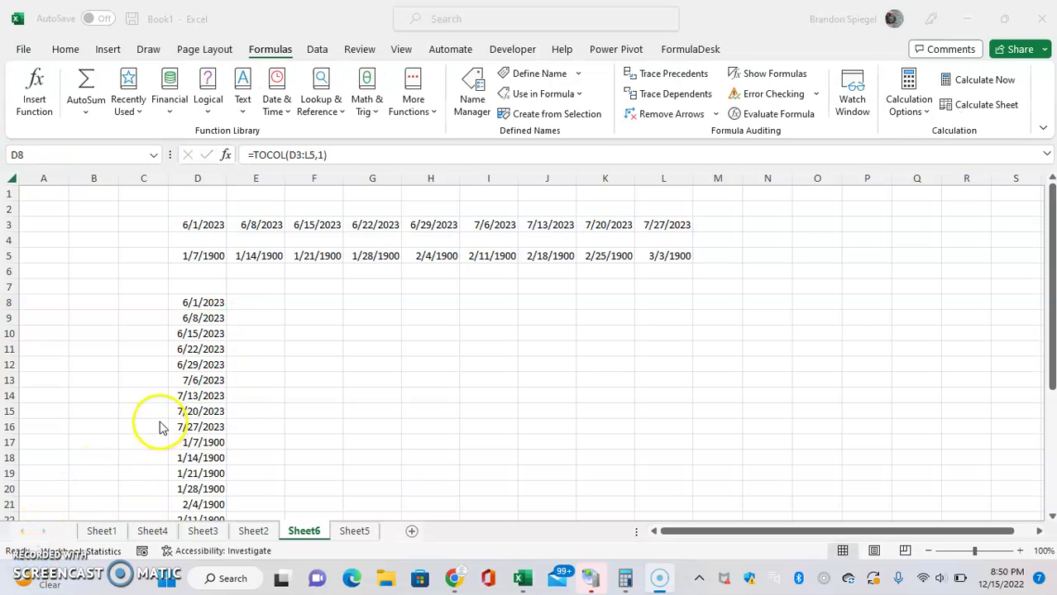
Replace D5's =L4+7 with =L3 so row 5 runs 7/27/2023 to 9/21/2023
key("Up")
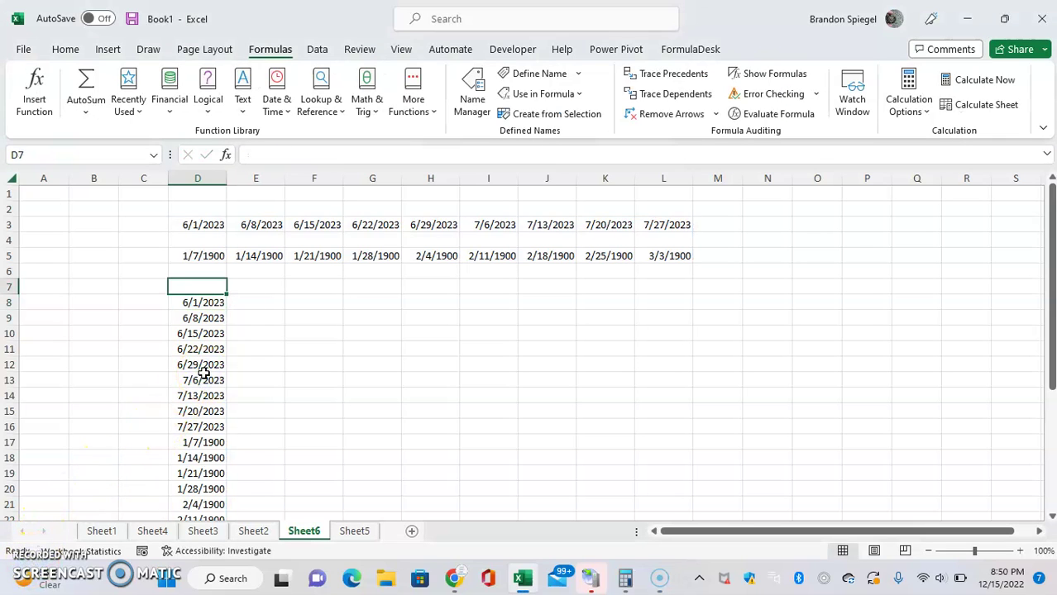
key("Up")
key("Up")
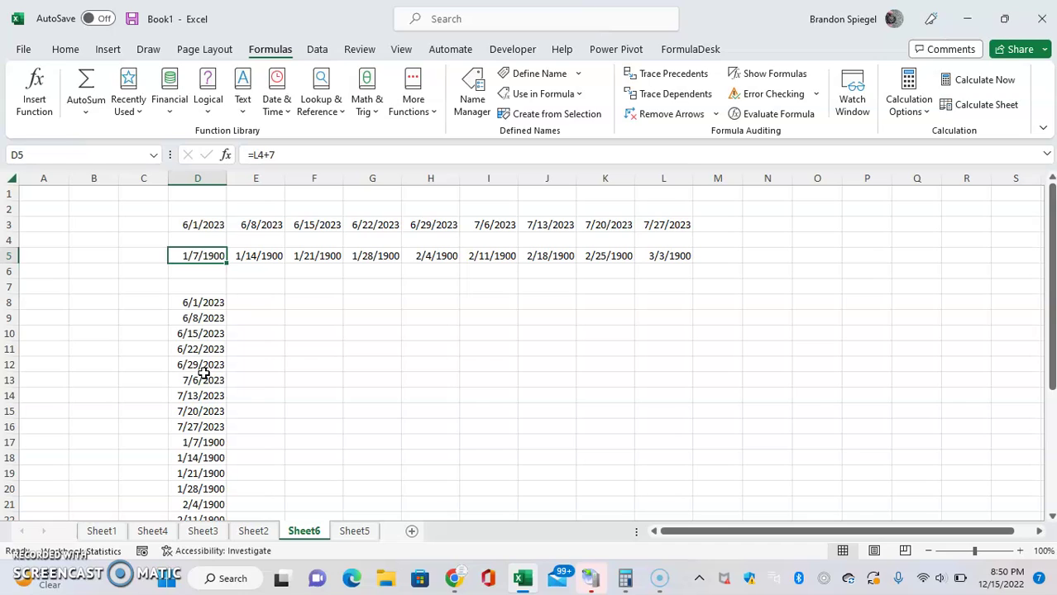
key("ctrl+shift+Right")
key("ctrl+shift+Left")
key("F2")
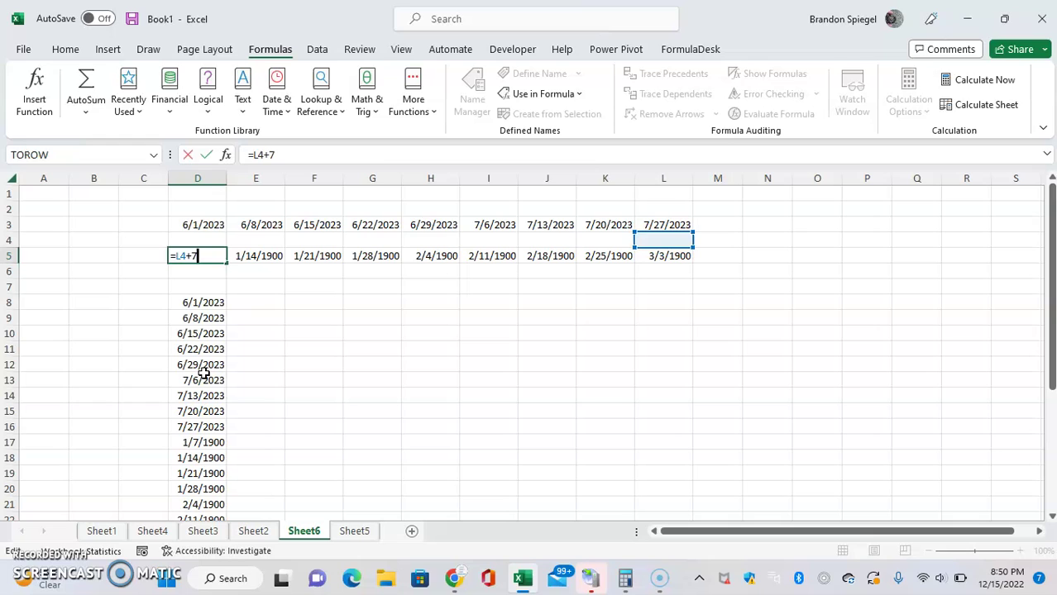
key("Escape")
type("=")
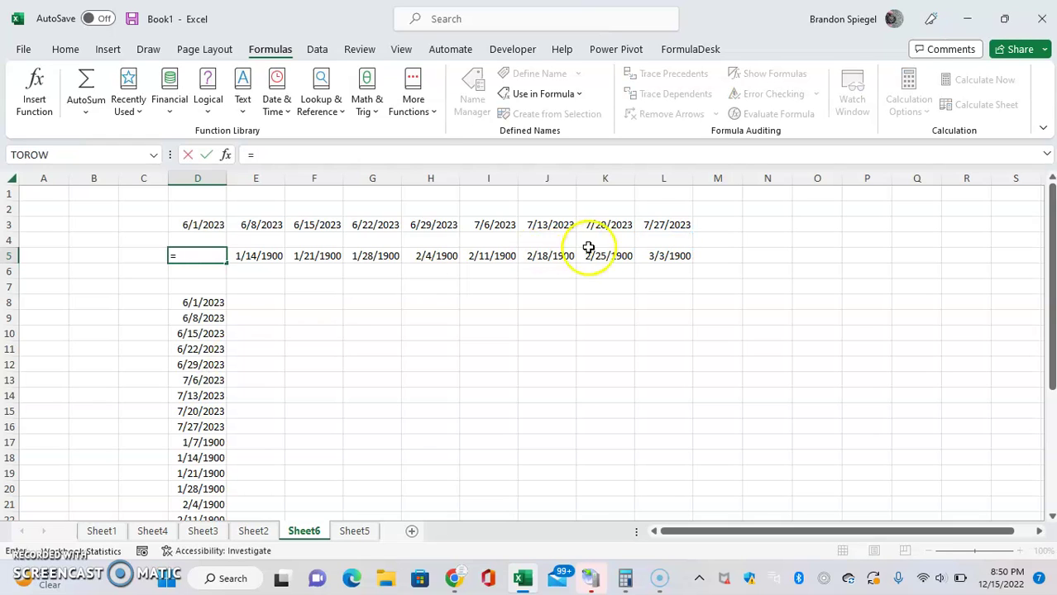
left_click(663, 223)
key("Return")
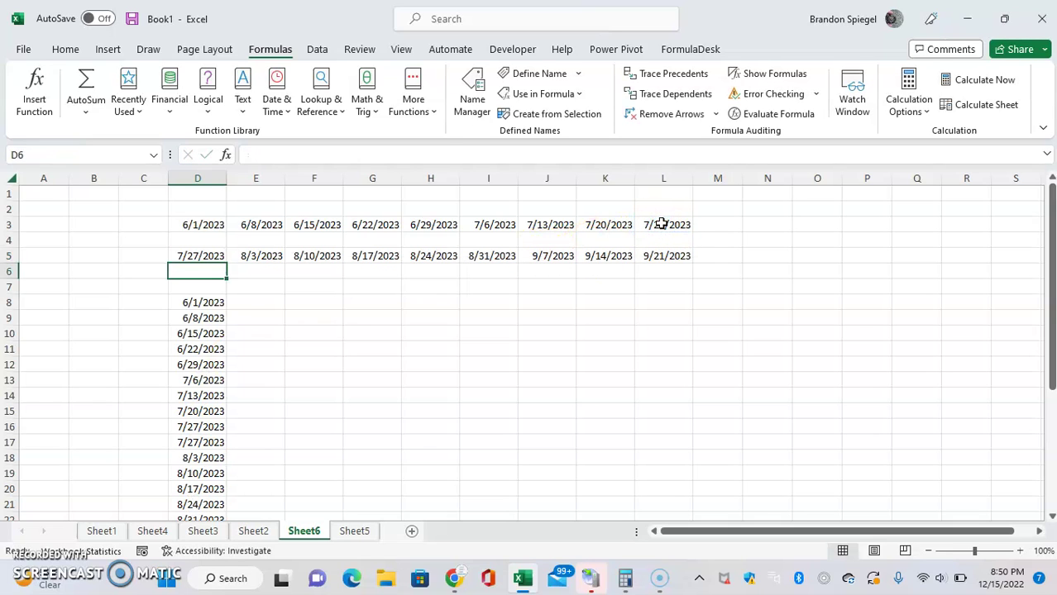
key("Down")
key("Down")
scroll(662, 223, "down", 1)
key("Up")
key("Up")
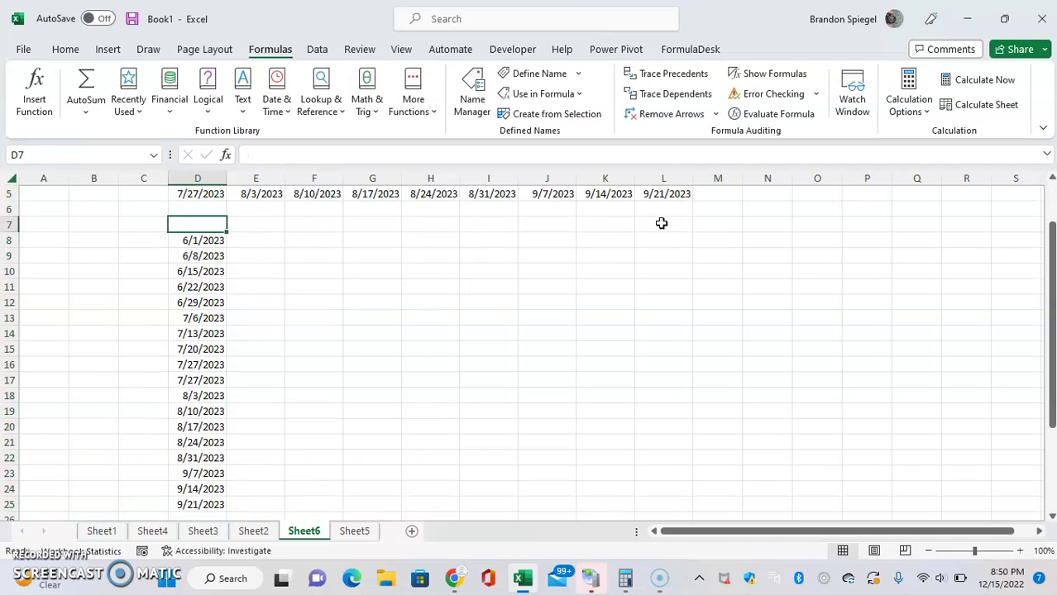
key("Up")
key("Up")
key("Up")
scroll(662, 223, "up", 1)
key("Down")
key("Down")
key("Down")
key("Down")
key("Down")
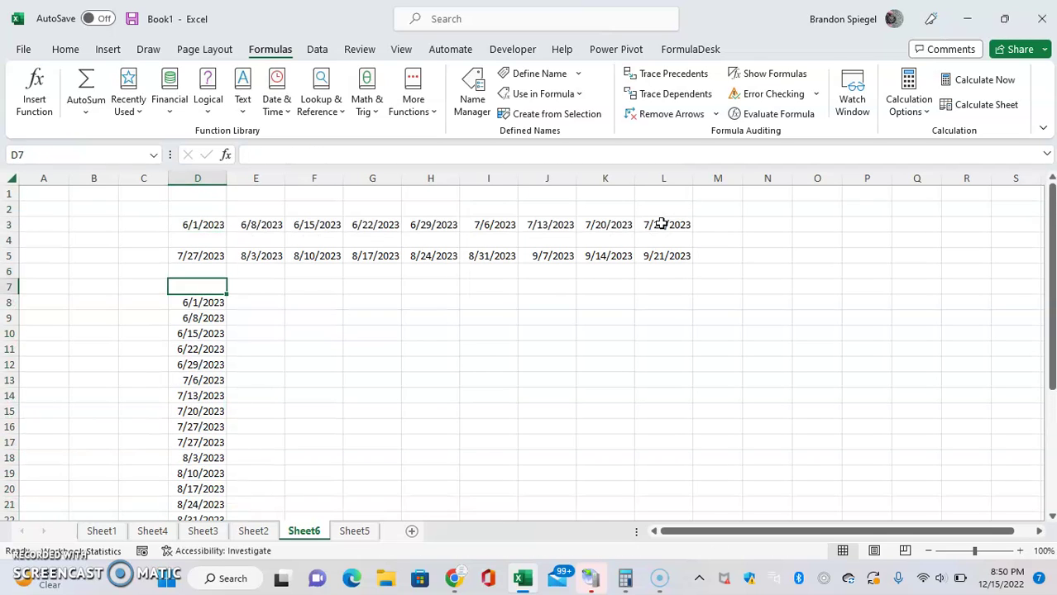
Change D8 to =TOCOL(D3:L5,1,TRUE) to scan the grid by column
key("F2")
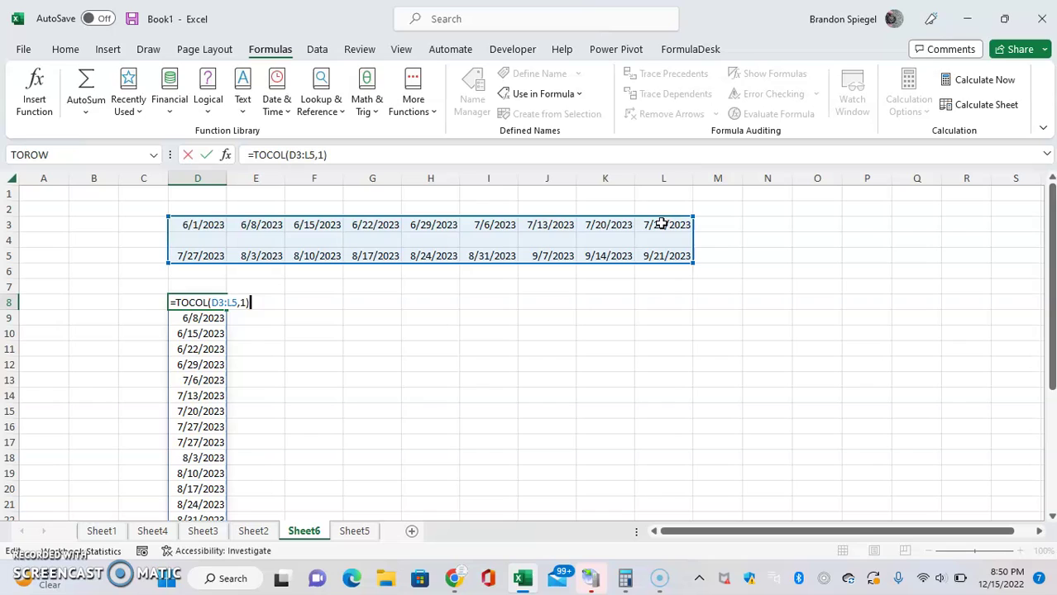
key("Left")
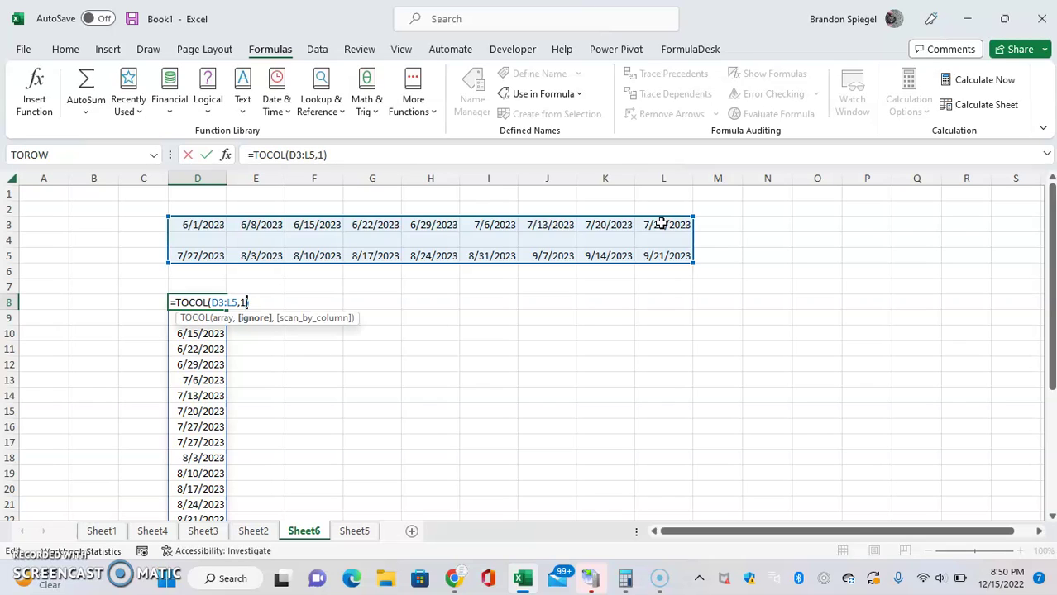
type(",.")
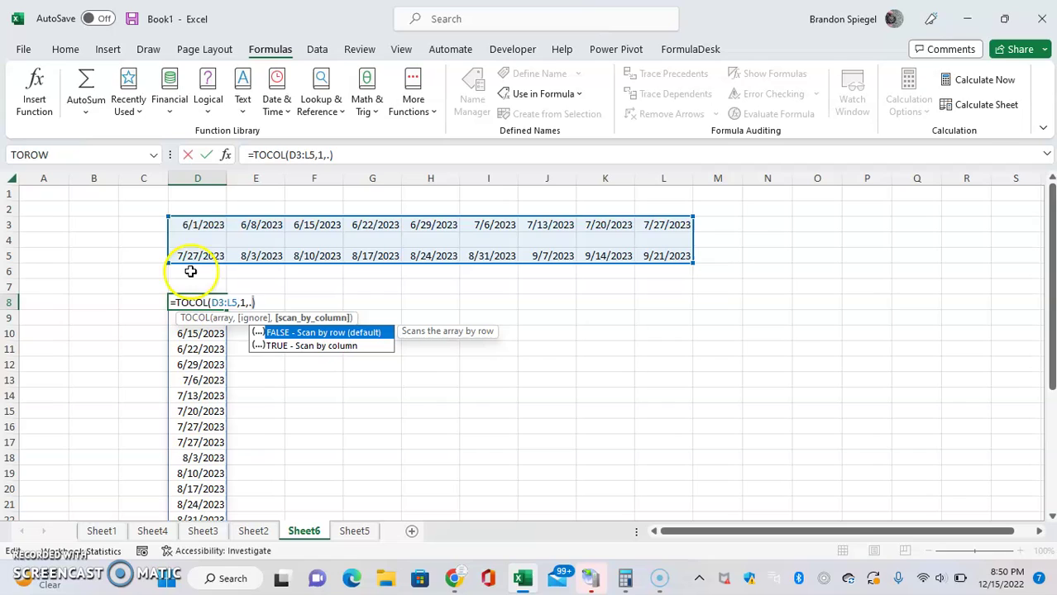
key("Down")
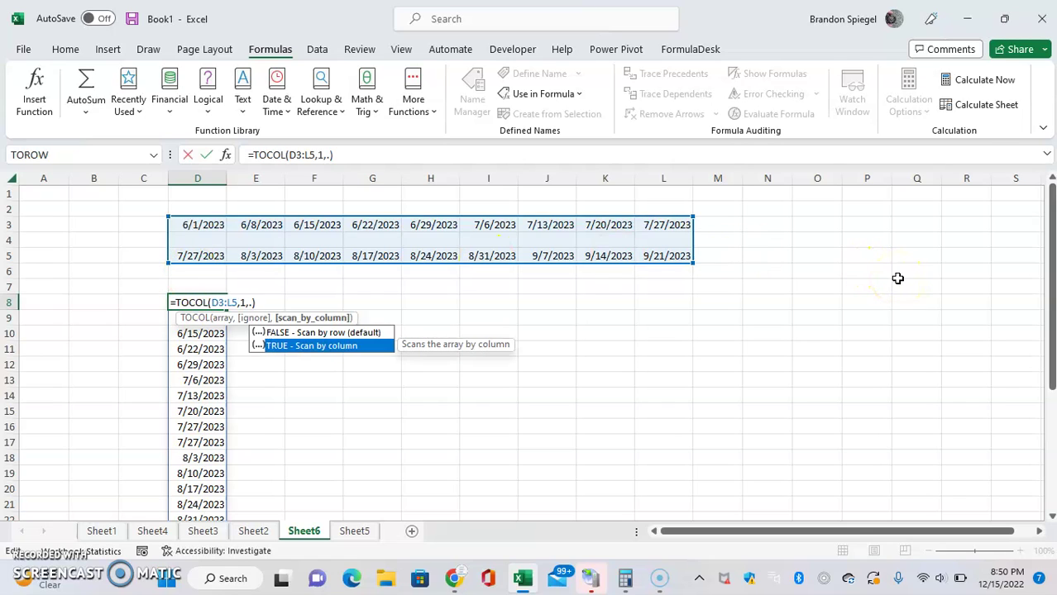
key("BackSpace")
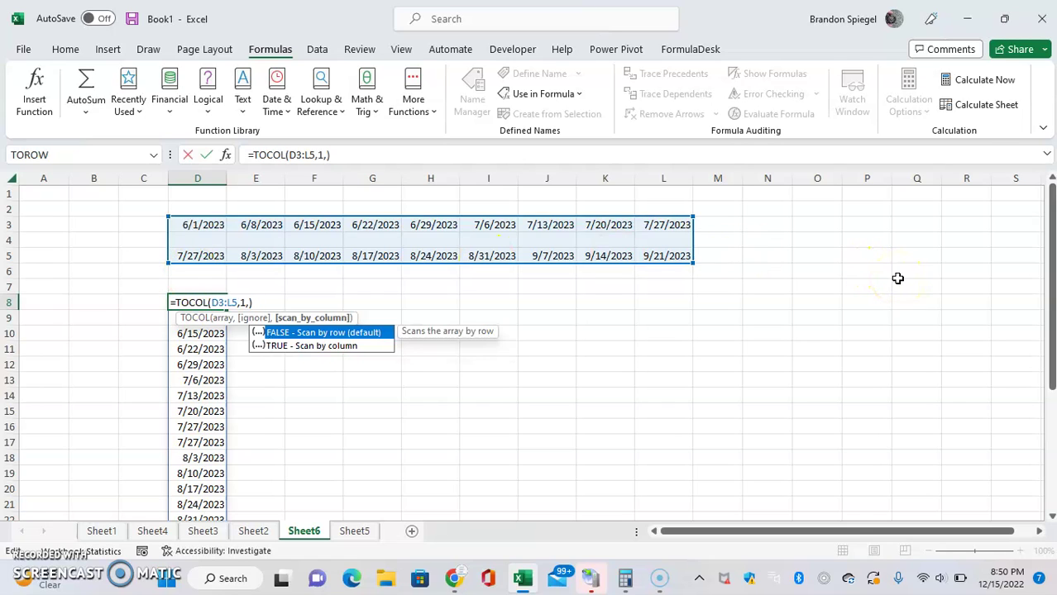
key("Down")
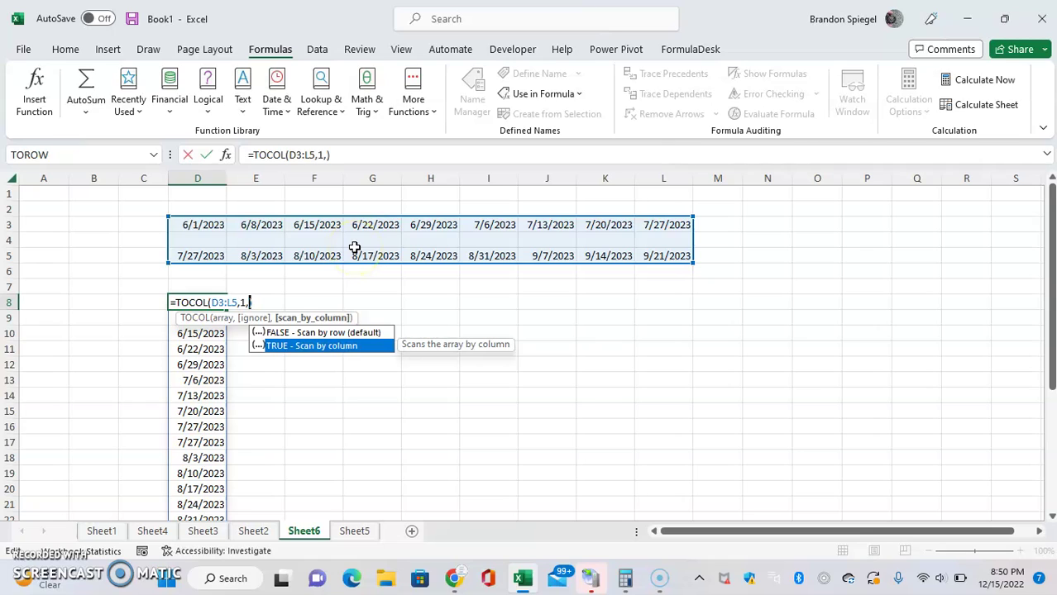
key("Caps_Lock")
type("TRUE")
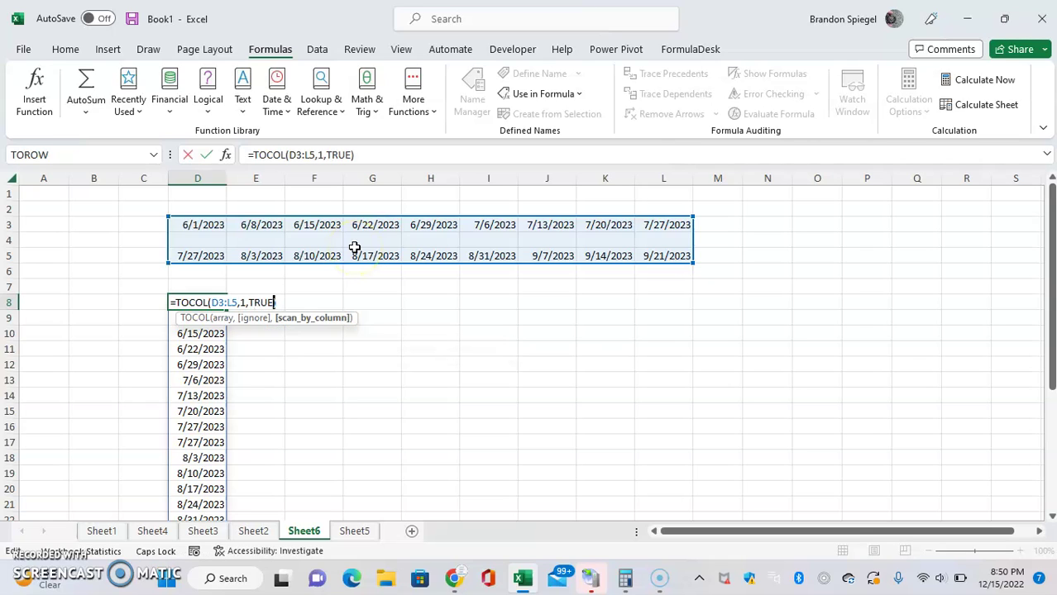
key("Caps_Lock")
key("Return")
Check the spilled list, now alternating 6/1/2023, 7/27/2023, 6/8/2023, 8/3/2023
key("Up")
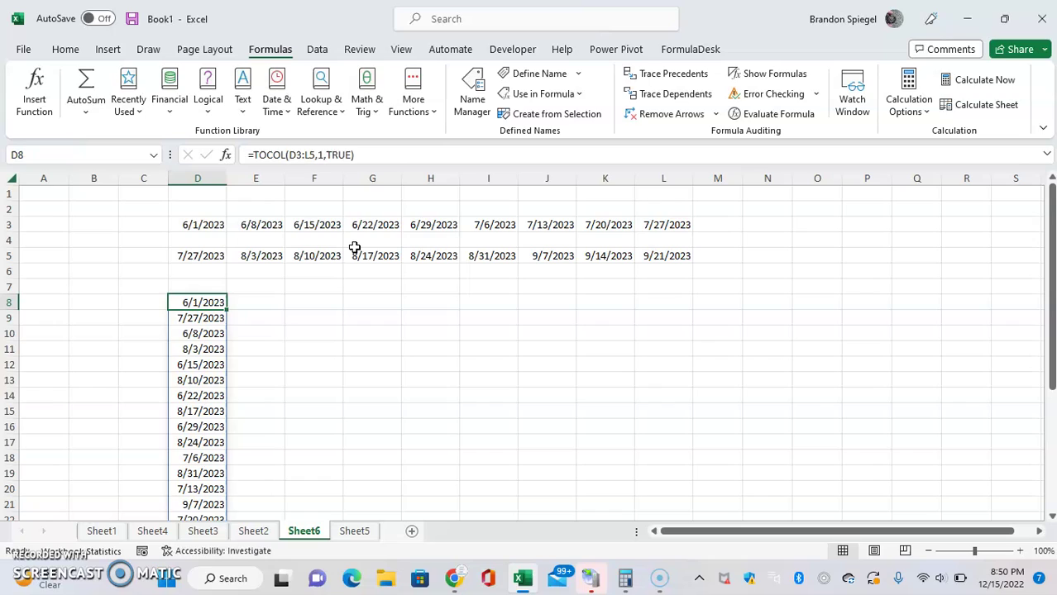
key("Up")
key("Down")
key("Down")
key("Down")
key("Down")
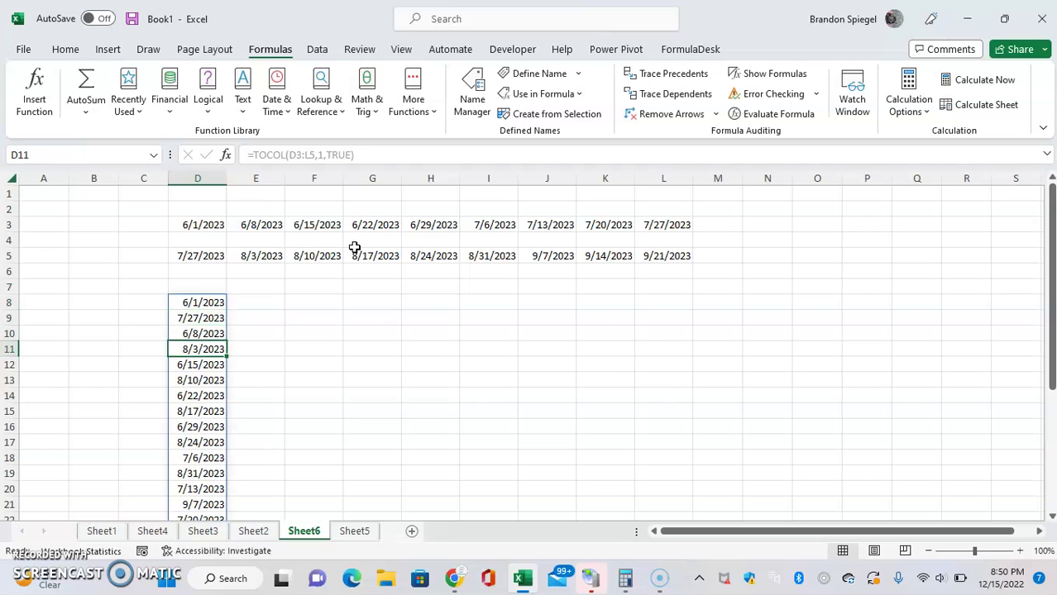
key("Up")
key("Up")
key("Down")
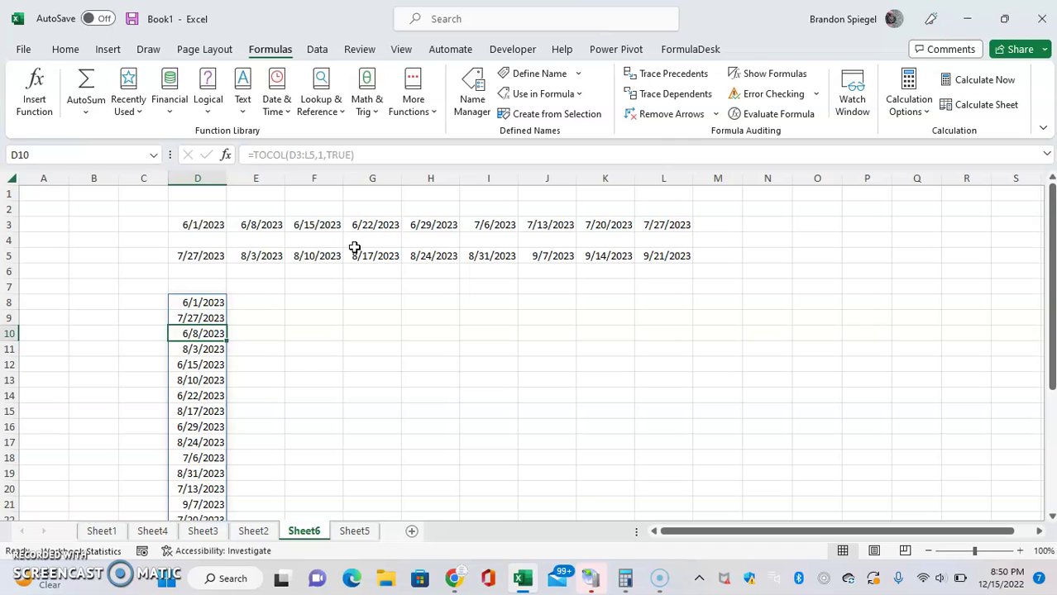
key("ctrl+Down")
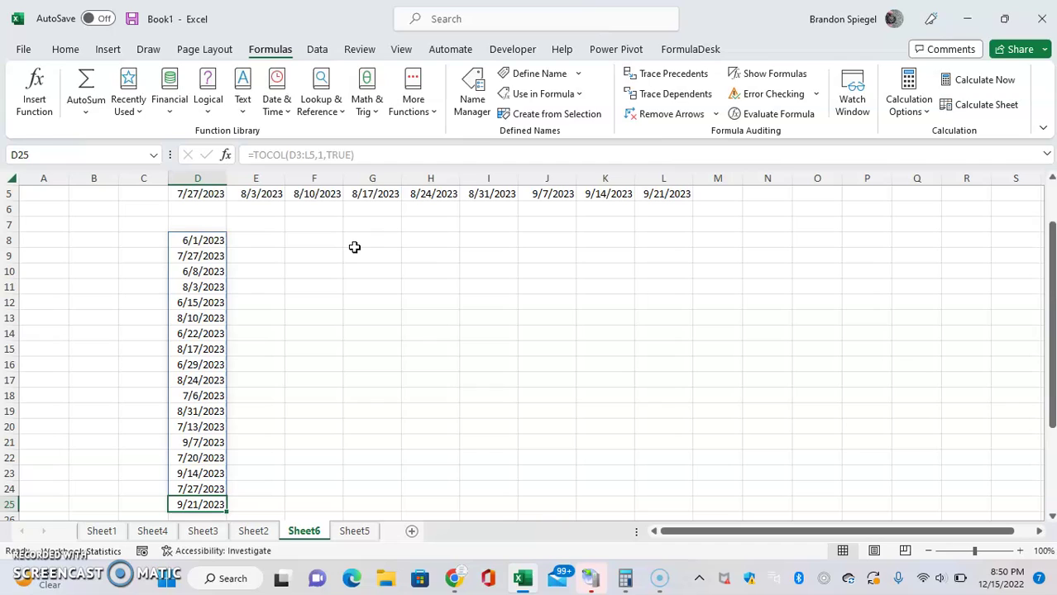
key("ctrl+Up")
Change the D8 formula's TRUE to FALSE so TOCOL reads row by row
key("F2")
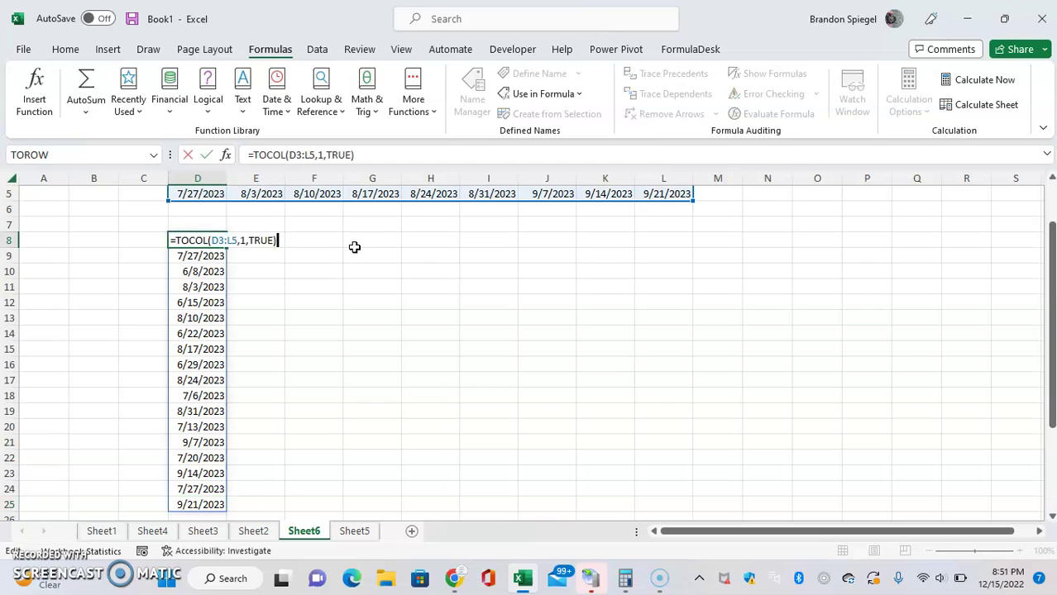
key("Left")
key("ctrl+shift+Left")
type("FALSE")
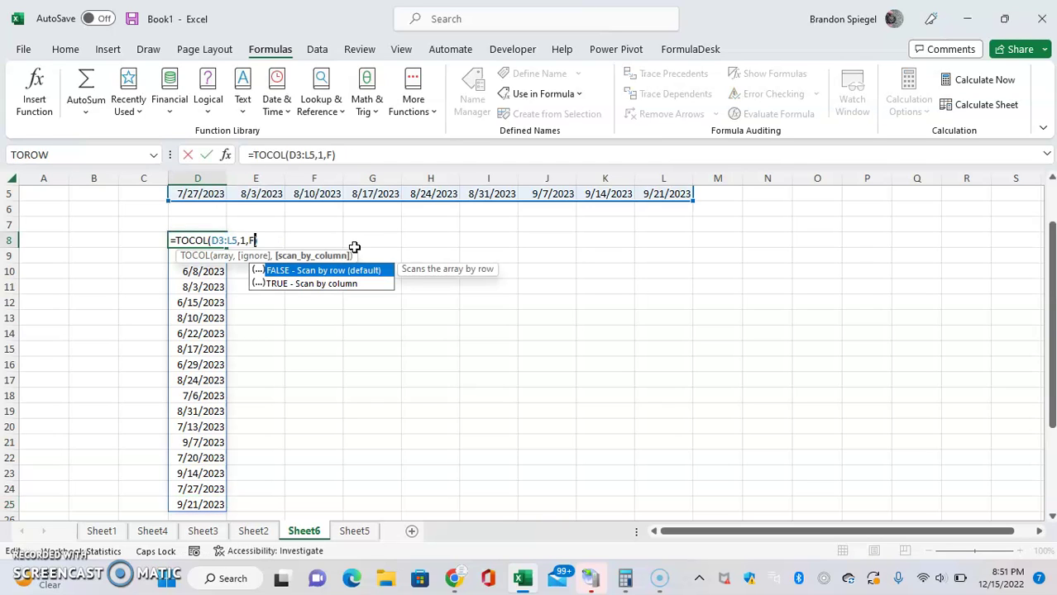
key("Return")
Select the whole spilled date list D8:D25
key("Up")
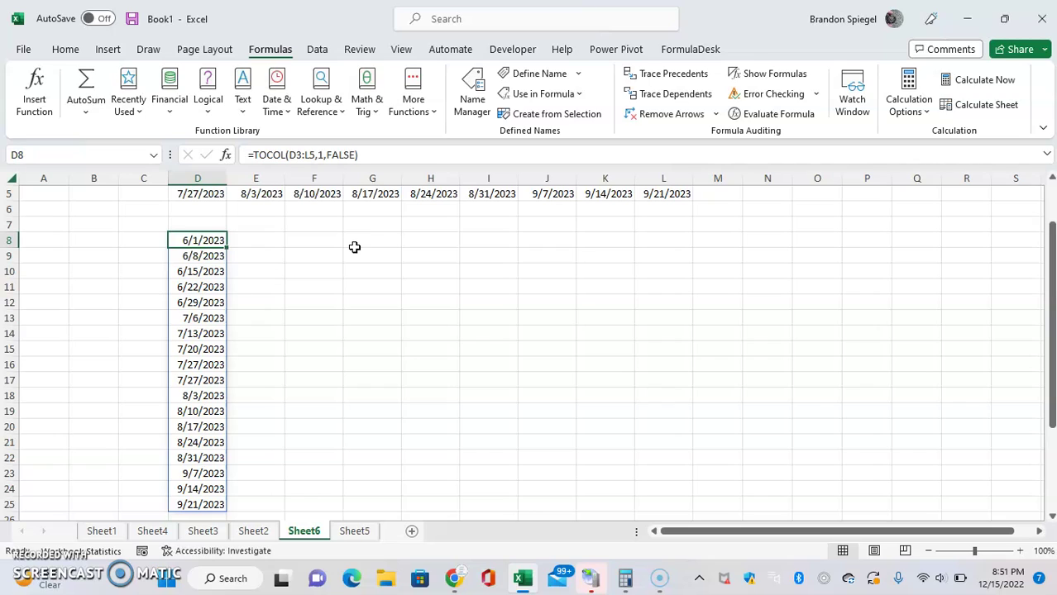
key("Right")
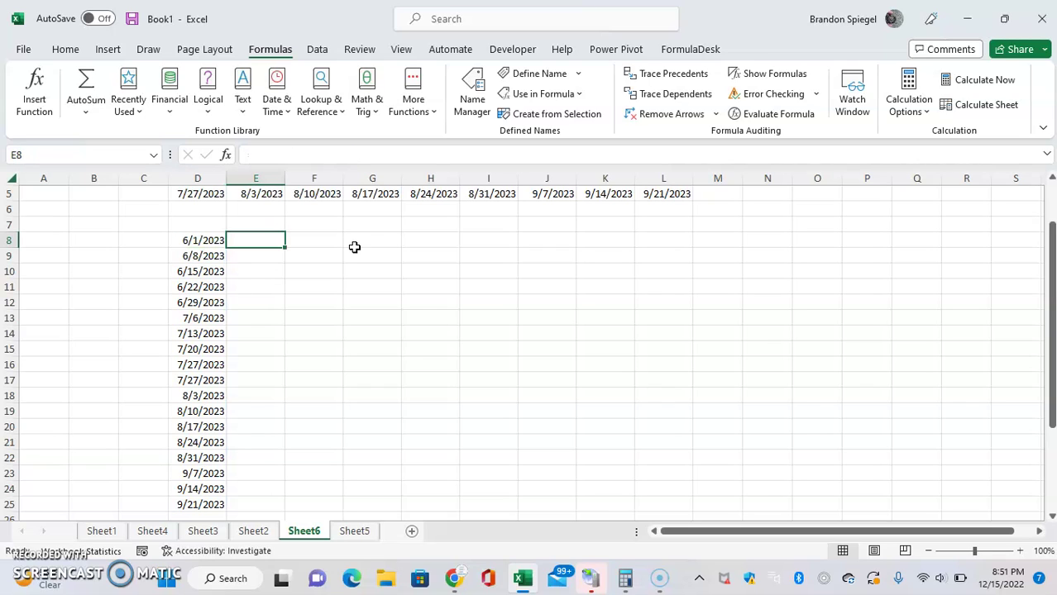
key("shift+Down")
key("shift+Down")
key("shift+Down")
key("shift+Down")
key("shift+Down")
key("shift+Down")
key("shift+Down")
key("shift+Down")
key("shift+Down")
key("shift+Down")
key("shift+Down")
key("shift+Down")
key("shift+Down")
key("shift+Down")
key("shift+Down")
key("shift+Down")
key("shift+Down")
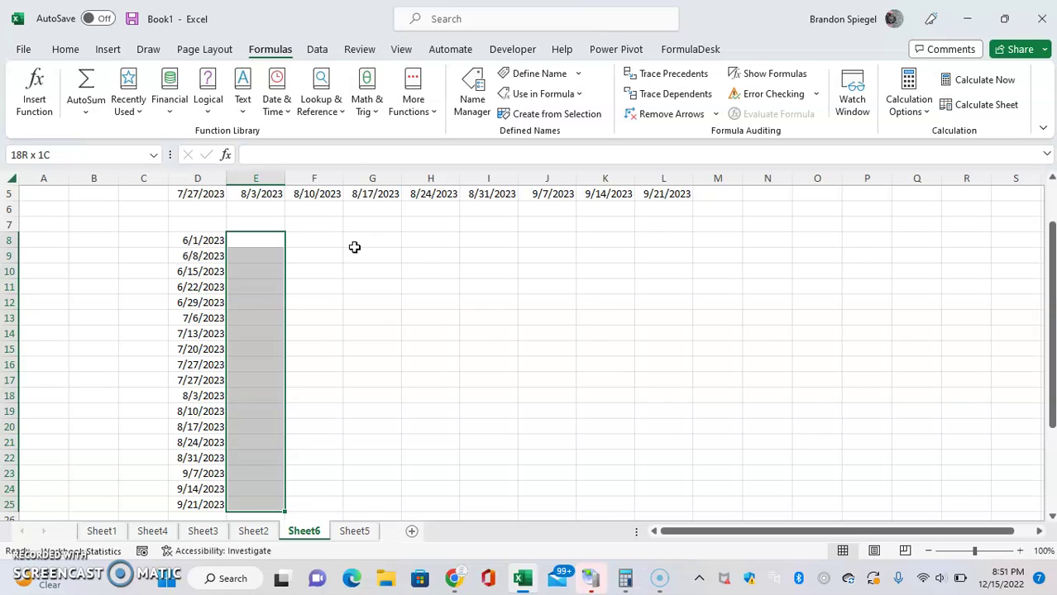
key("shift+Up")
key("shift+Up")
key("shift+Up")
key("shift+Up")
key("shift+Up")
key("shift+Up")
key("shift+Up")
key("shift+Up")
key("shift+Up")
key("shift+Up")
key("shift+Up")
key("shift+Up")
key("shift+Up")
key("shift+Up")
key("shift+Up")
key("shift+Up")
key("shift+Up")
key("Left")
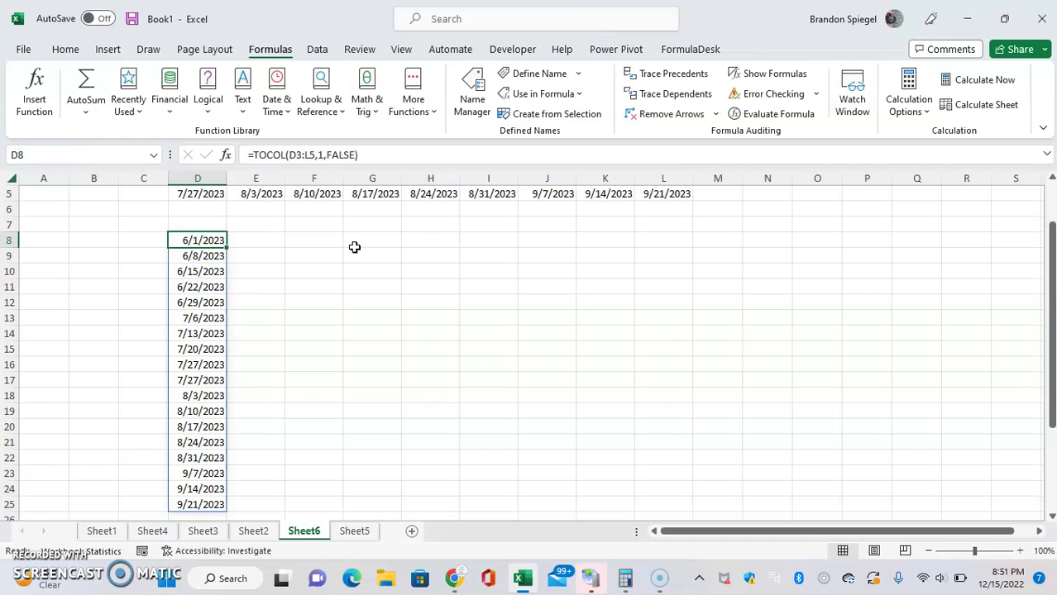
key("Up")
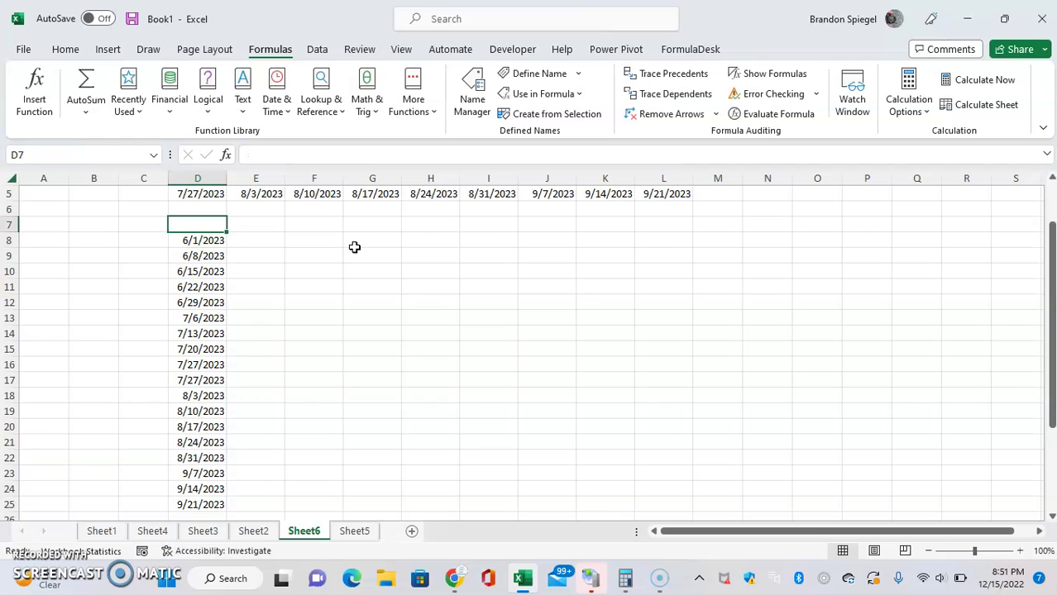
key("Down")
key("Up")
key("Up")
key("Up")
key("Up")
key("Up")
key("Down")
key("Down")
key("Down")
key("Down")
key("Down")
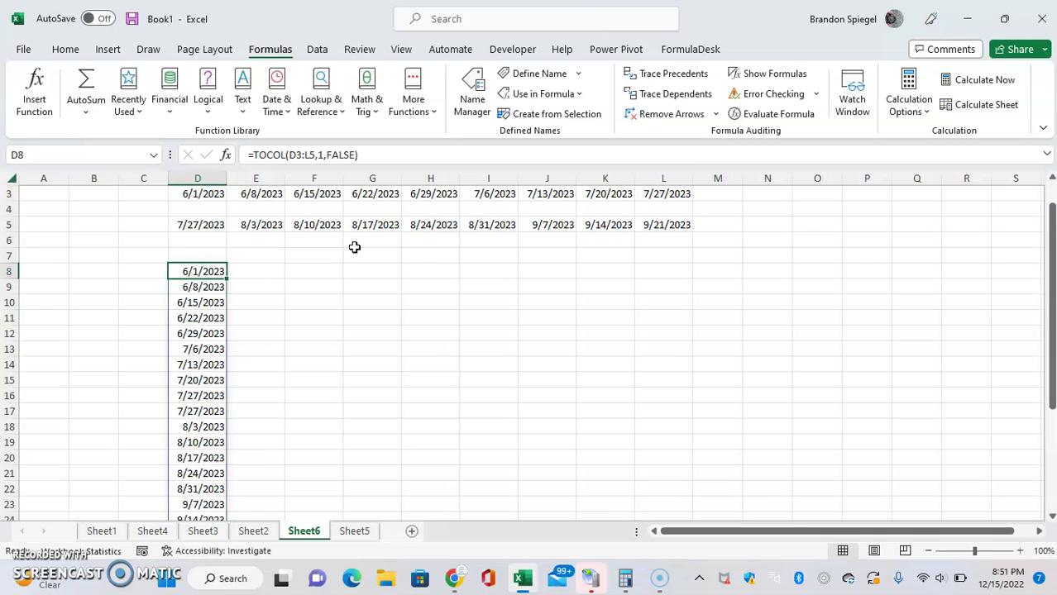
key("ctrl+shift+Down")
Copy the date list and Paste Special it into F8 as values, showing serials 45078–45190
key("ctrl+c")
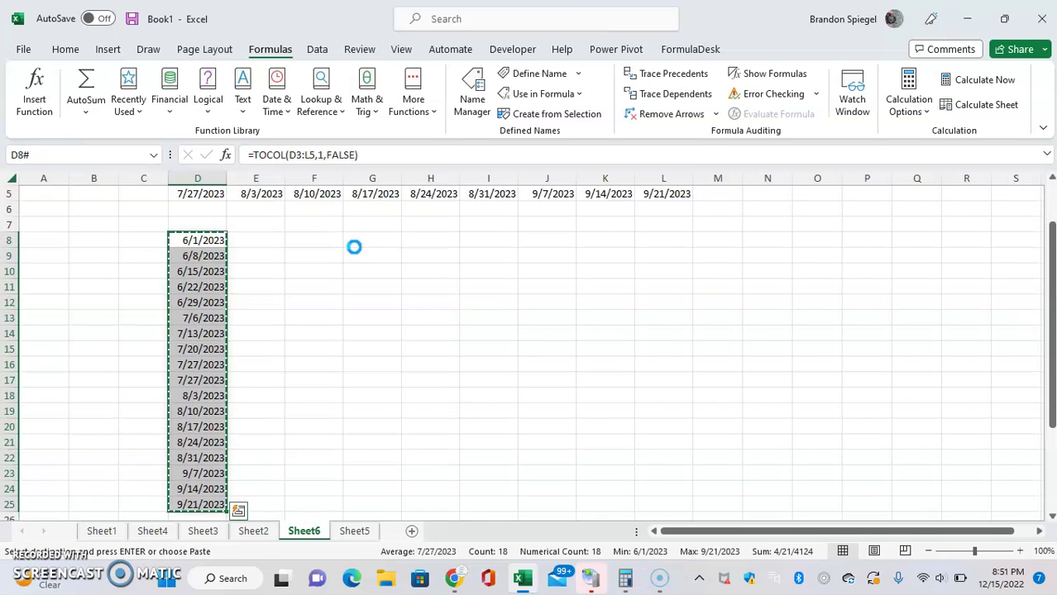
key("Right")
key("Right")
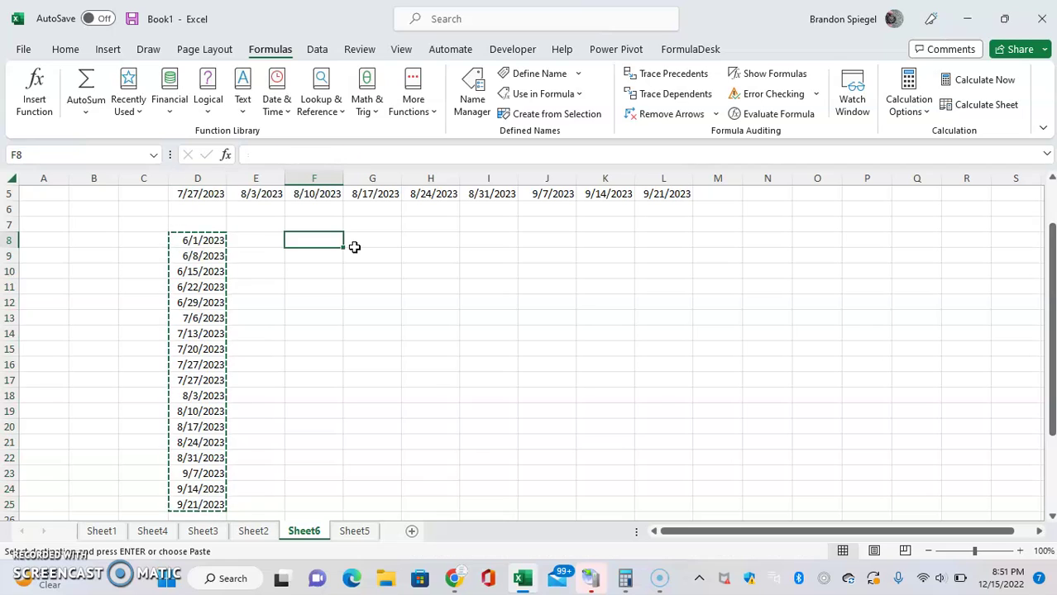
key("alt")
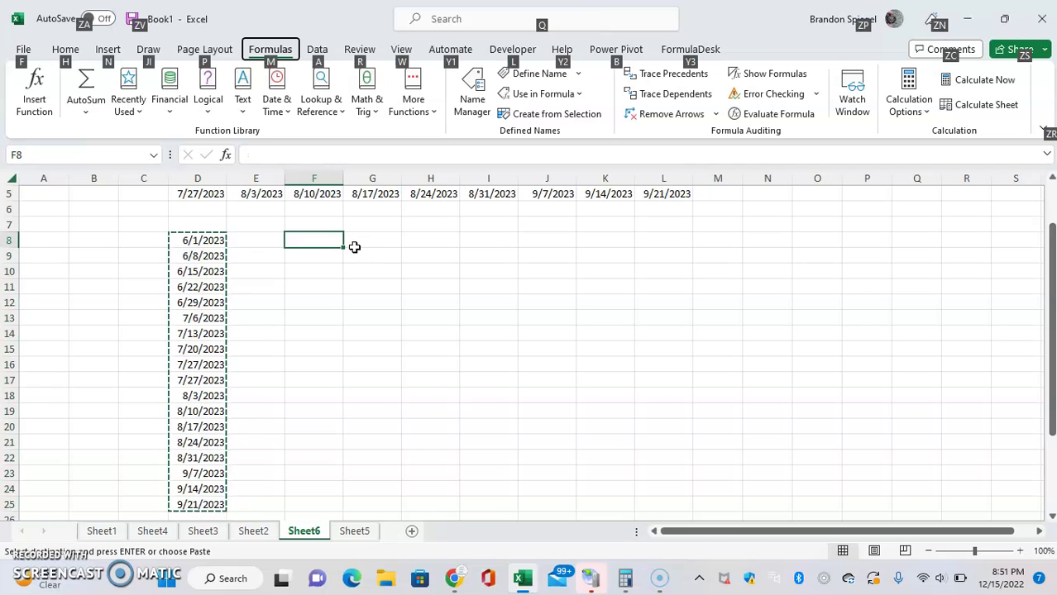
key("e")
key("s")
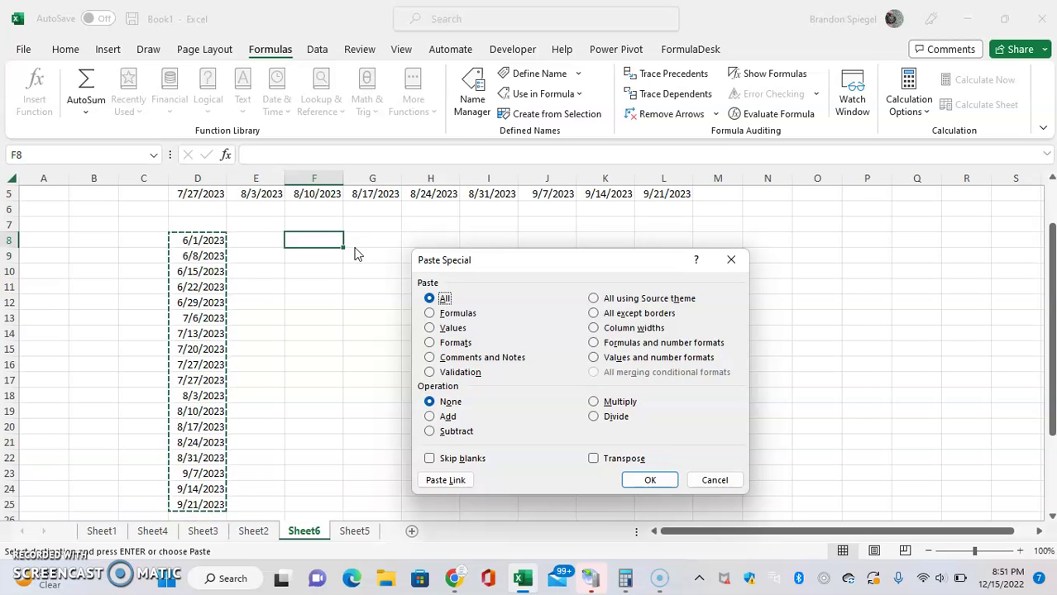
key("Escape")
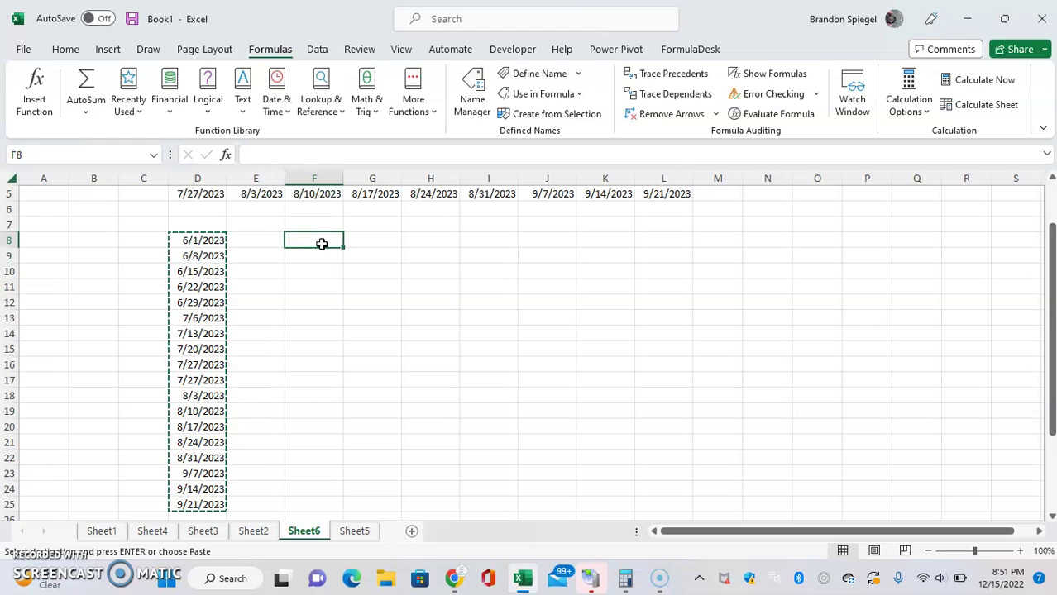
key("ctrl+alt+v")
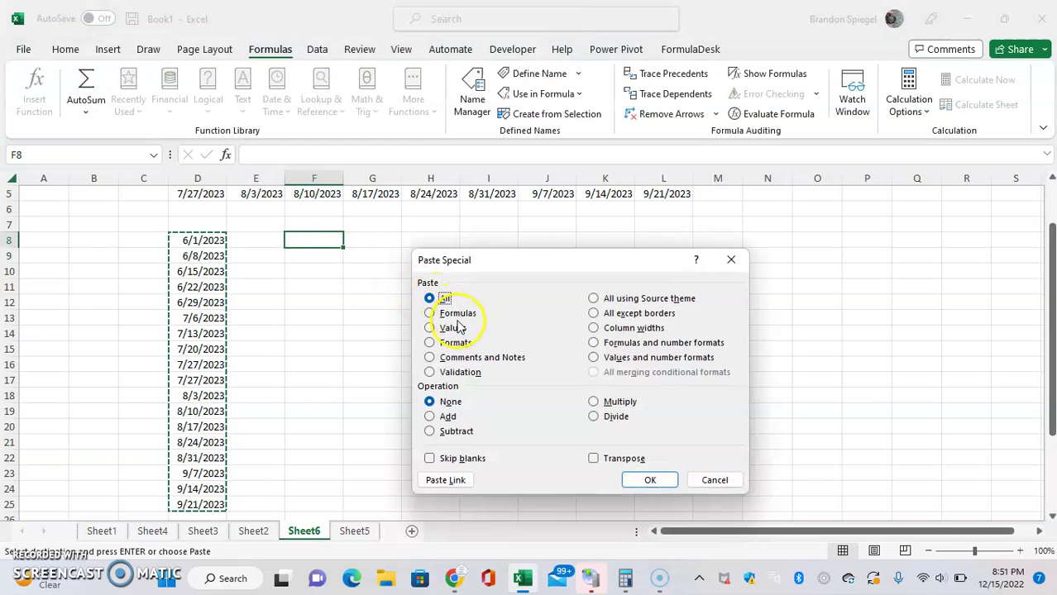
left_click(453, 328)
left_click(650, 481)
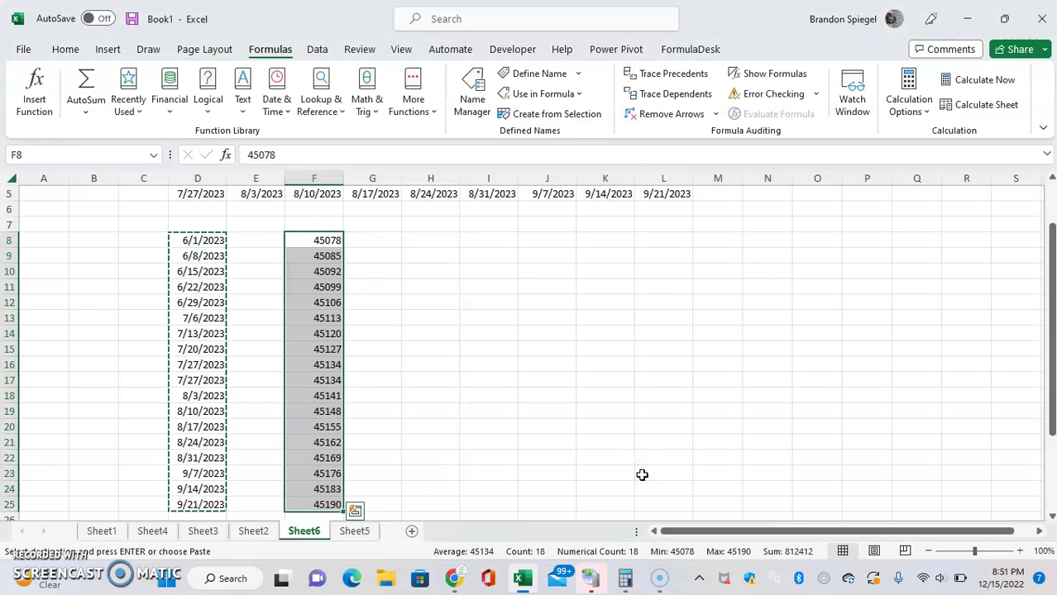
Format F8:F25 as Short Date so it shows 6/1/2023–9/21/2023
left_click(65, 49)
left_click(538, 73)
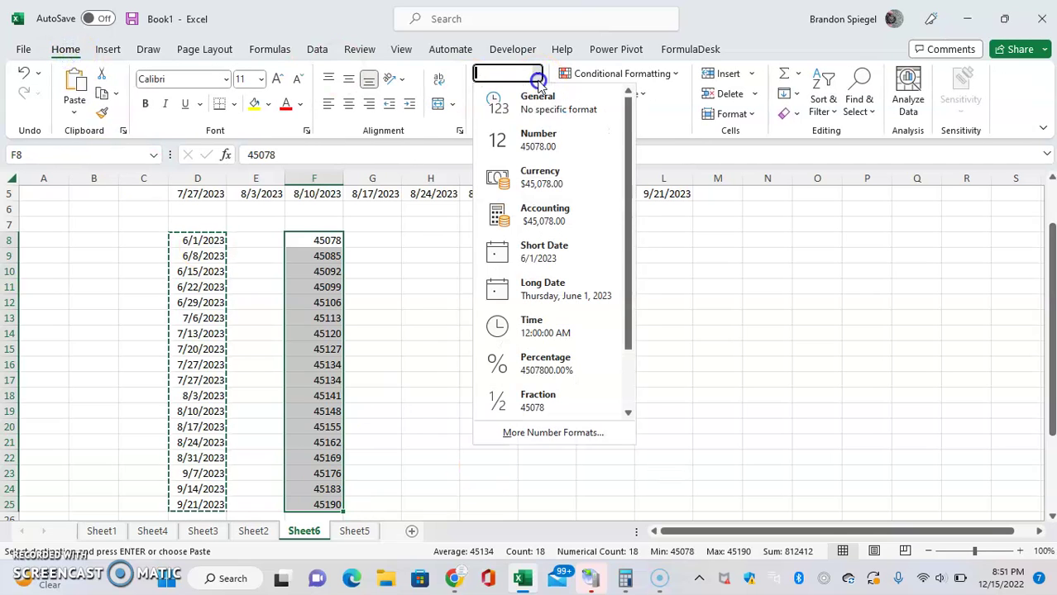
left_click(554, 255)
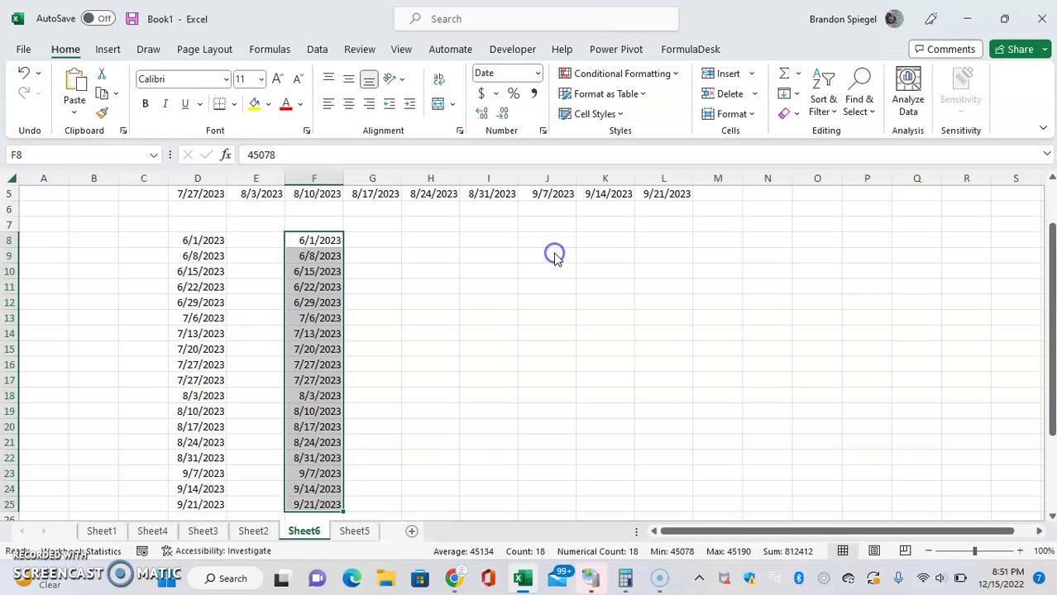
Delete the TOCOL results from column D, leaving the static dates in column F
key("shift+BackSpace")
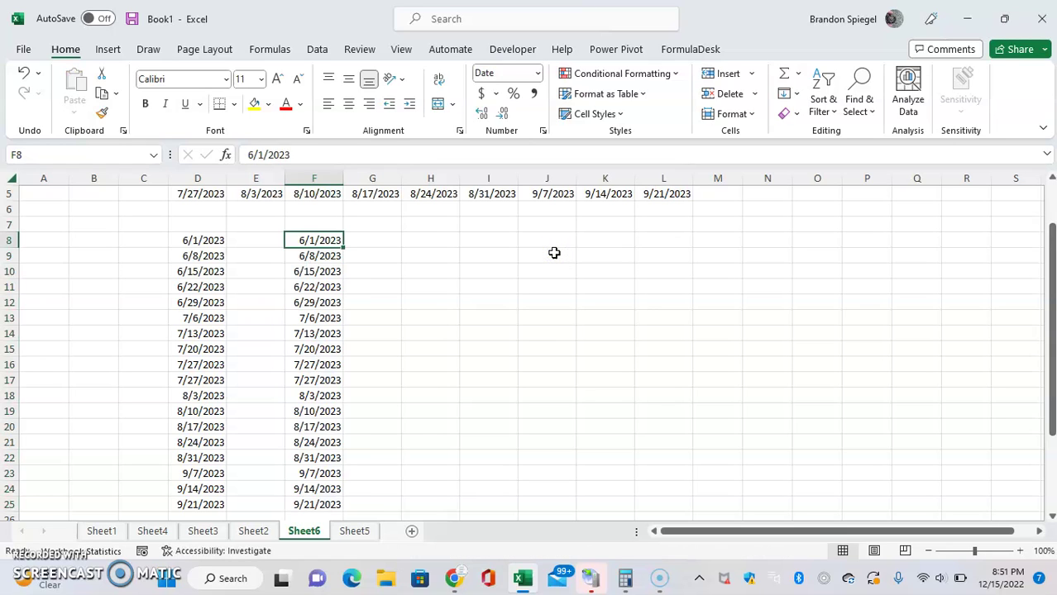
key("ctrl+Left")
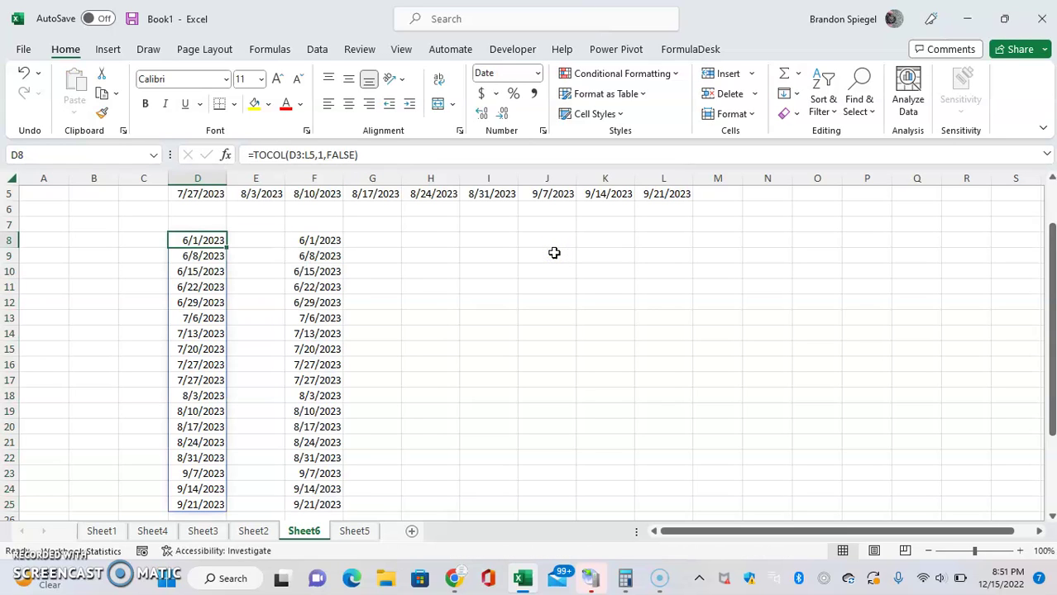
key("ctrl+shift+Down")
key("Delete")
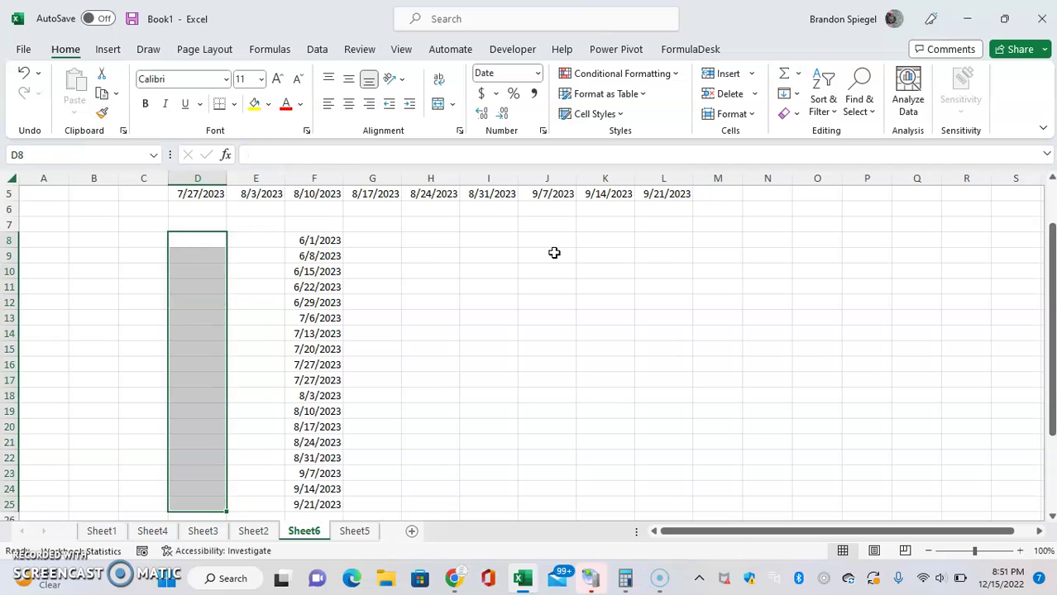
key("ctrl+Right")
key("ctrl+shift+Down")
key("Up")
key("Up")
key("Up")
key("Up")
key("Up")
key("Up")
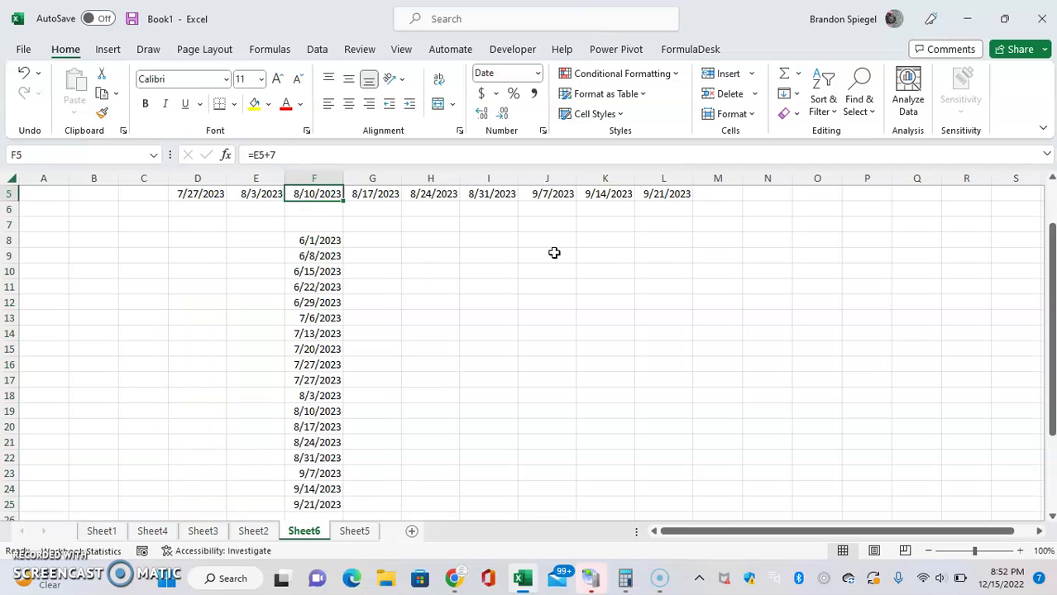